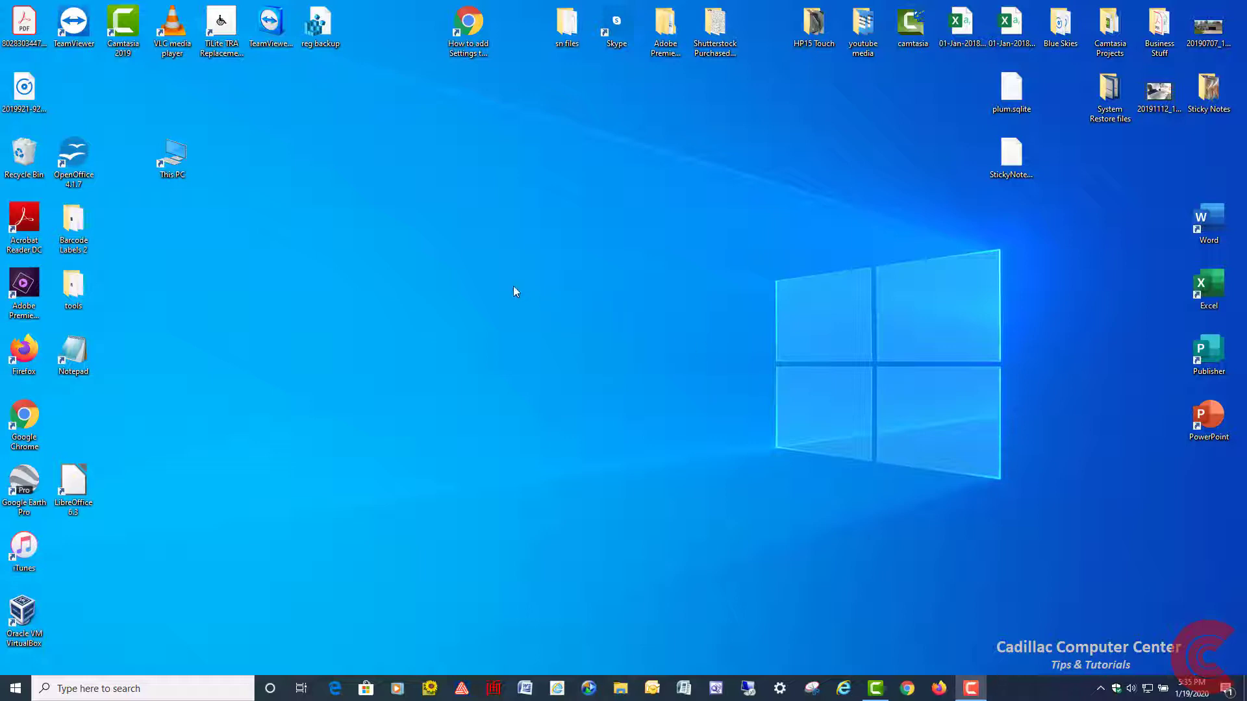
- Open the C: drive from This PC and make sure hidden items are shown
double_click(178, 159)
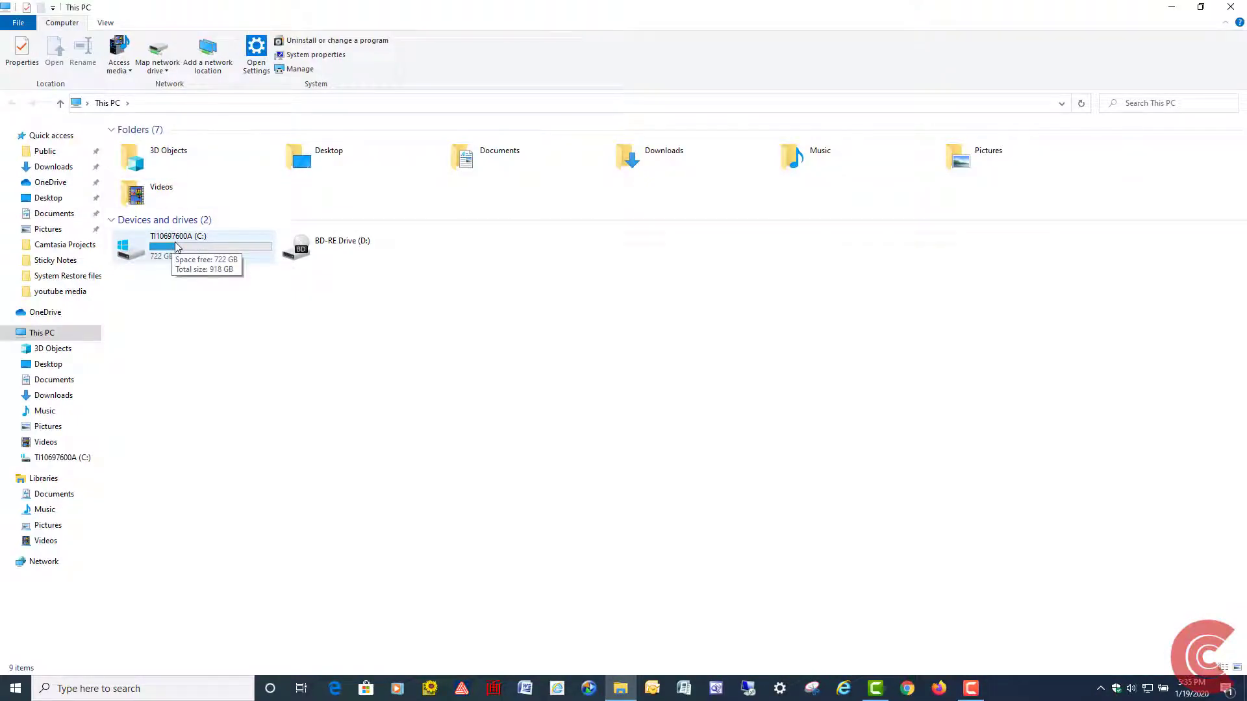
double_click(176, 246)
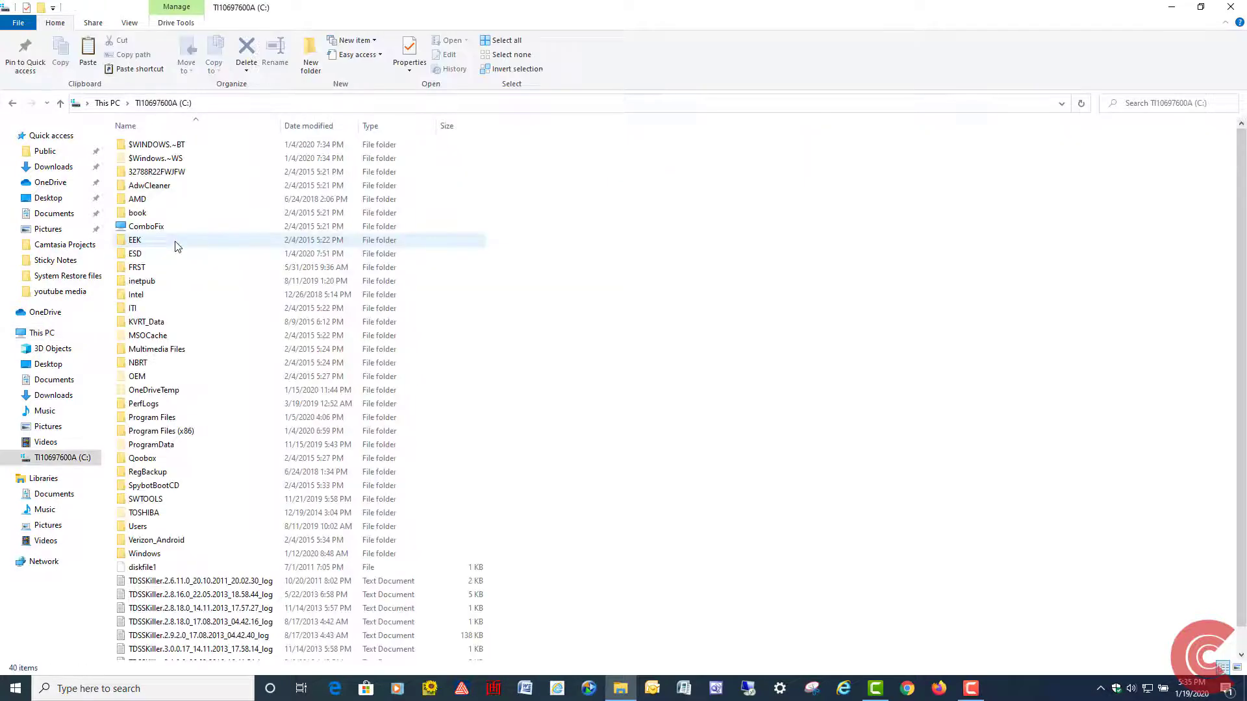
left_click(132, 24)
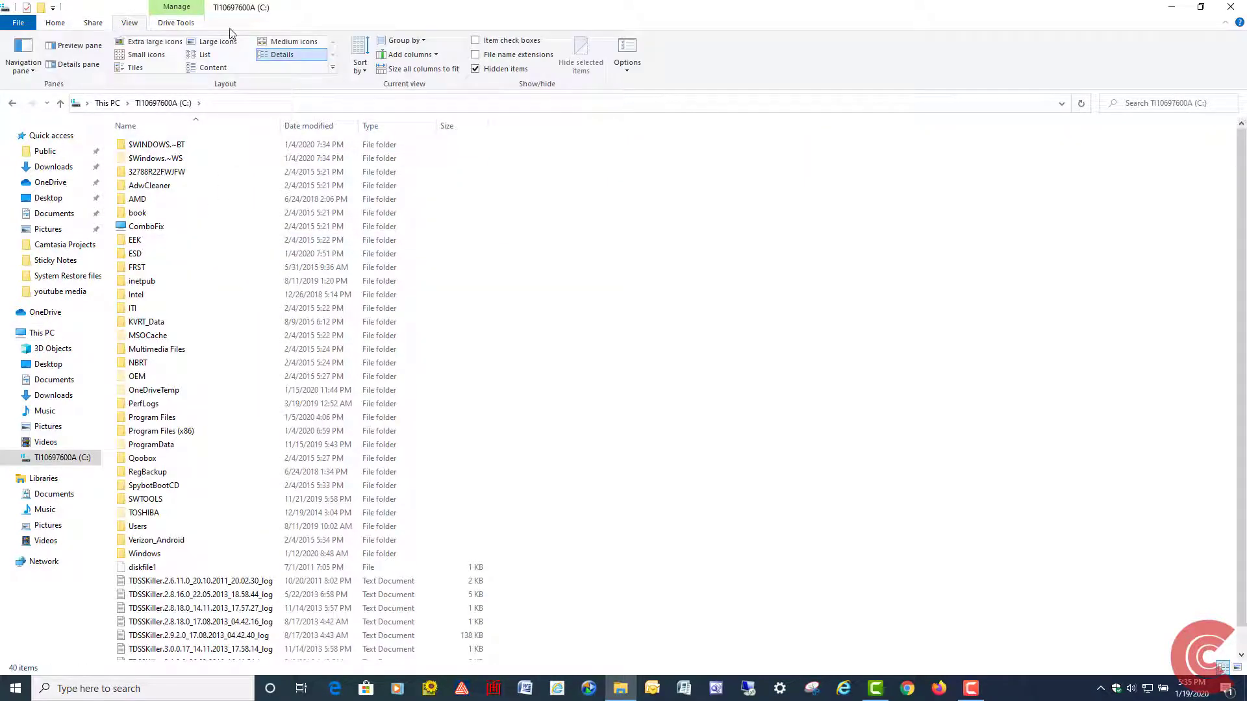
left_click(476, 69)
left_click(476, 69)
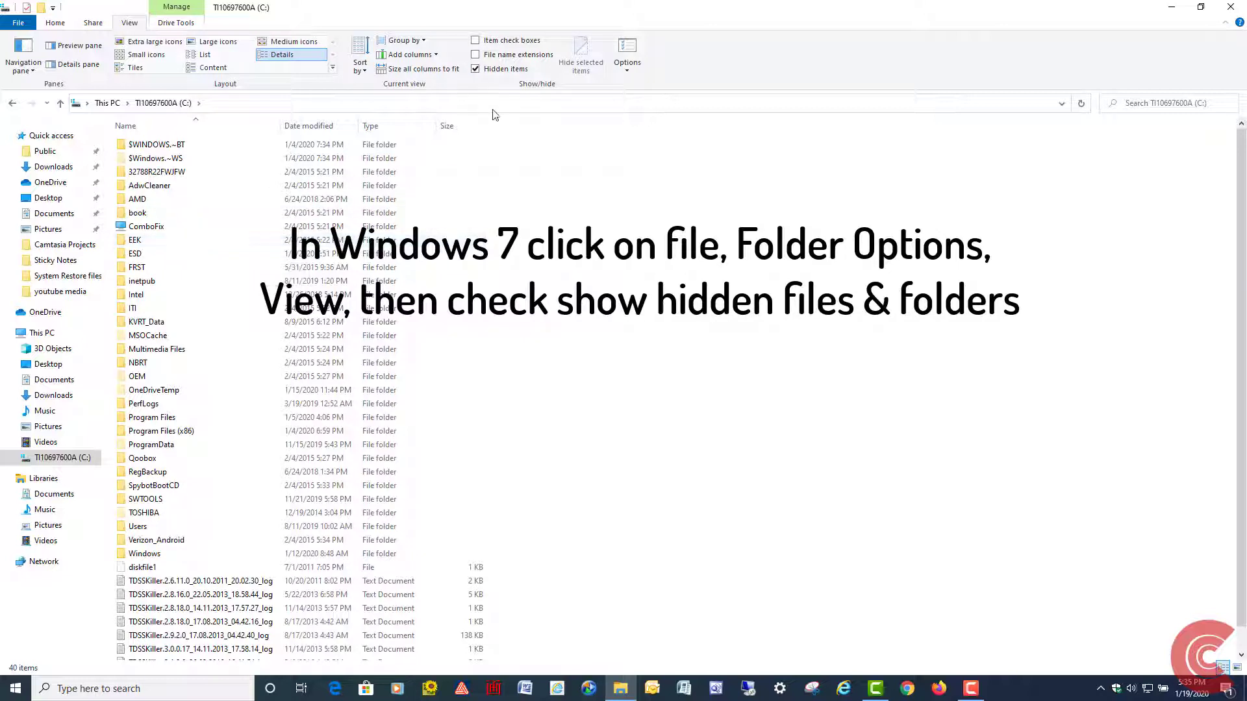
- Open the Roaming folder inside AppData in the user's profile folder under Users
double_click(138, 527)
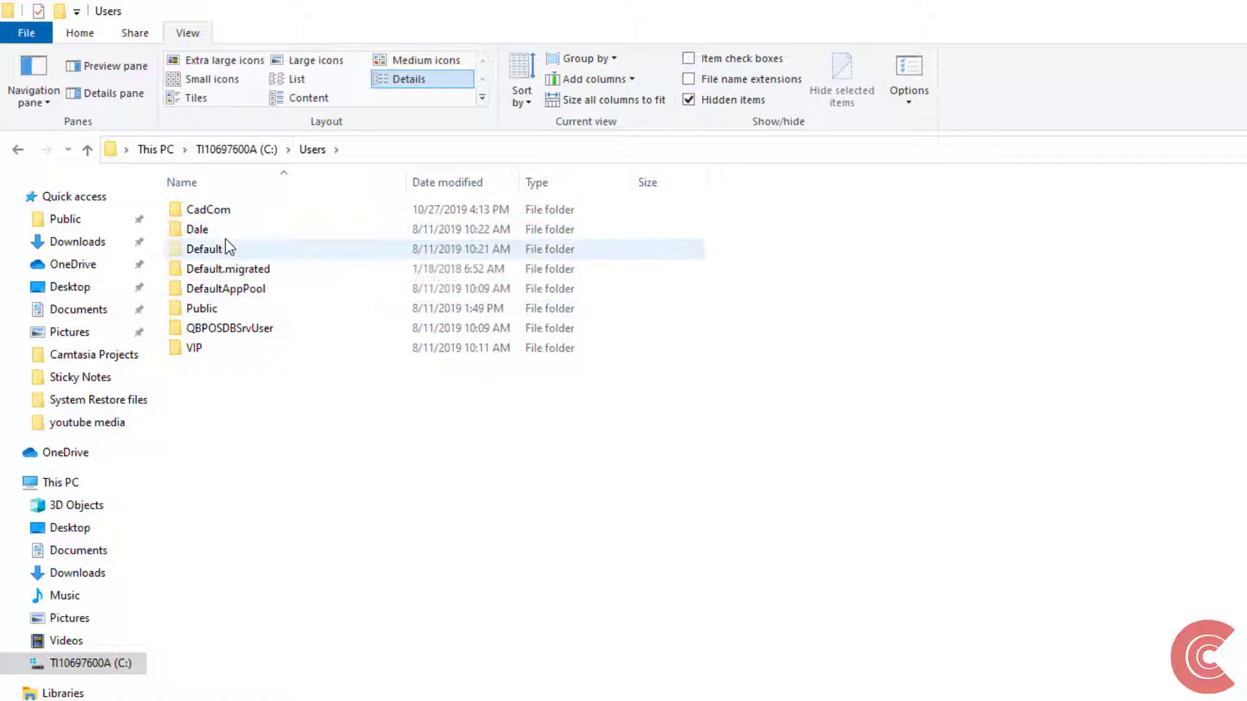
mouse_move(209, 229)
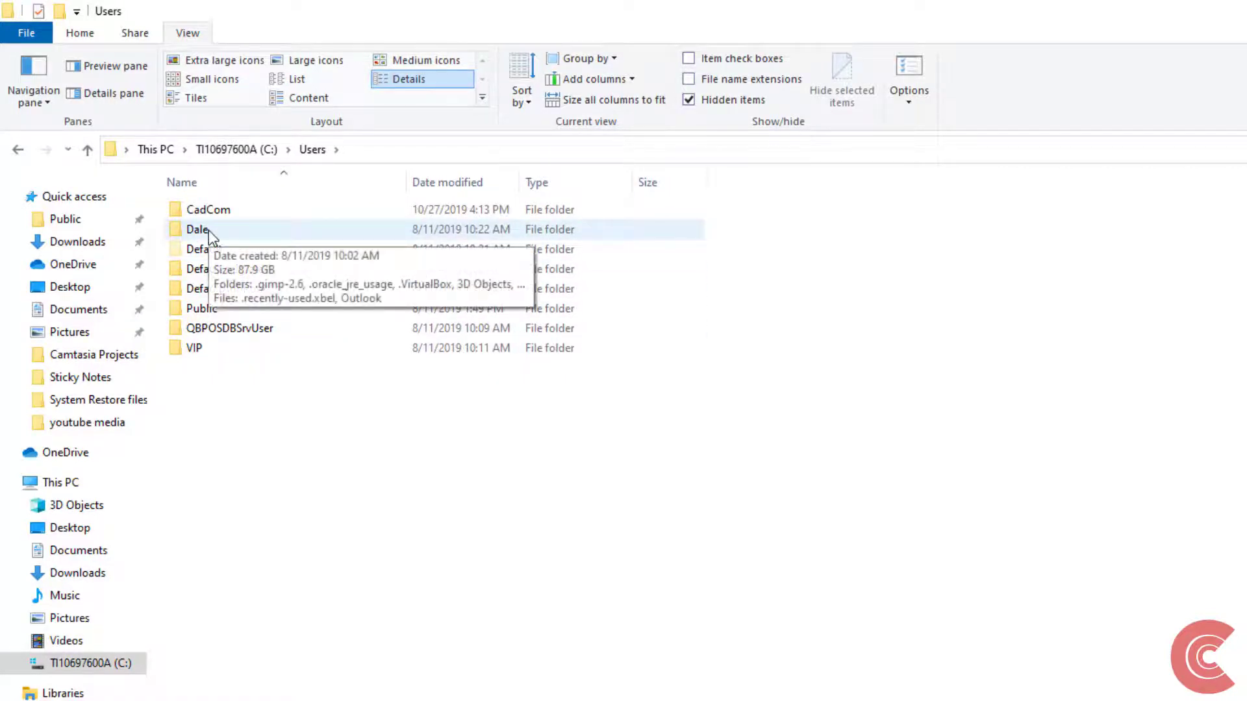
double_click(209, 230)
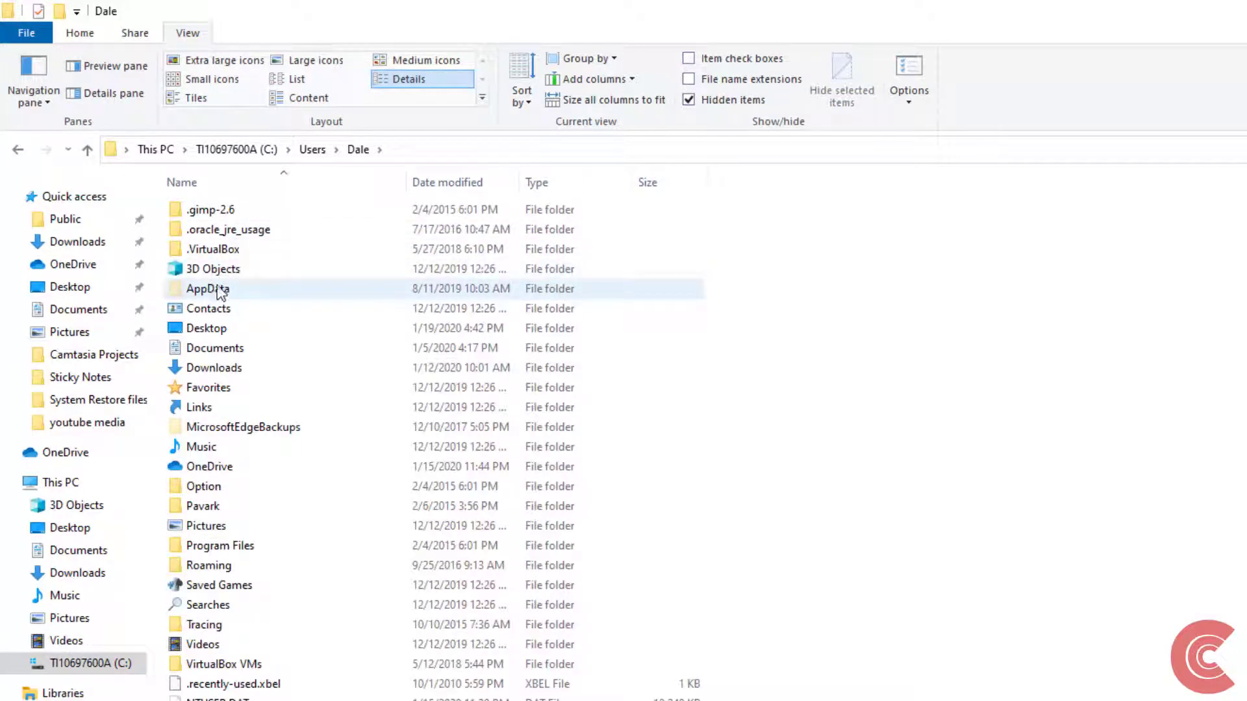
double_click(221, 294)
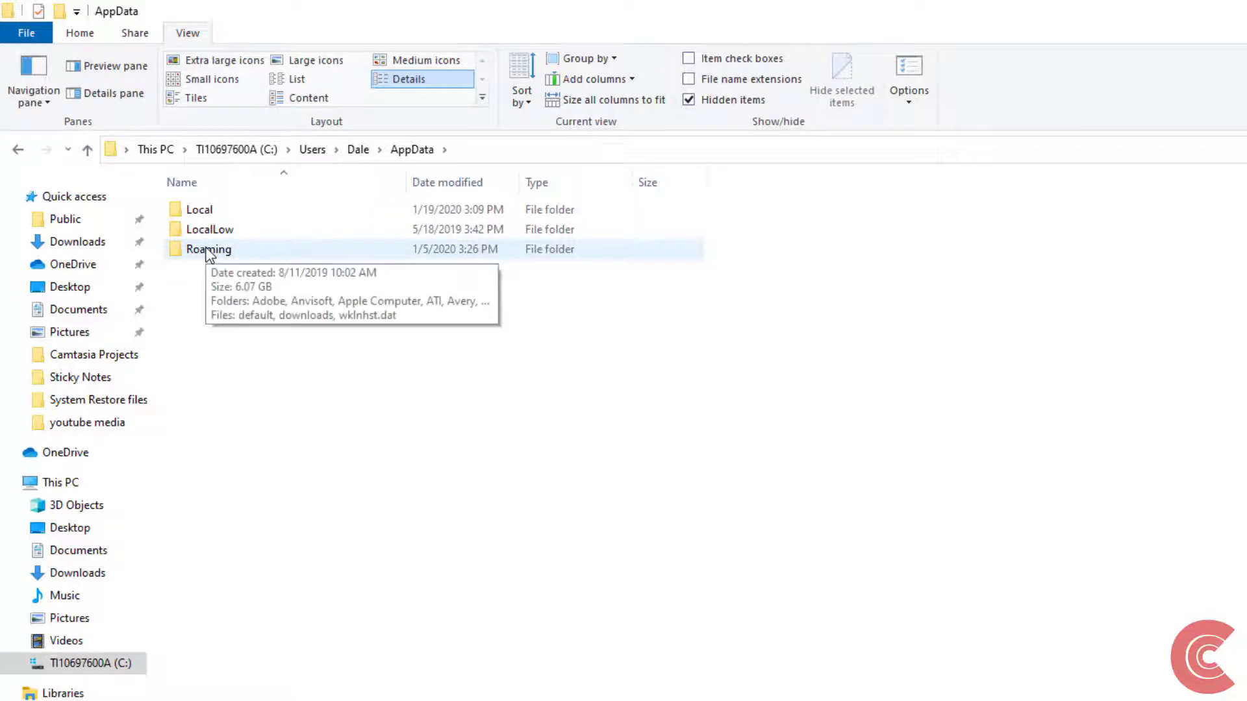
double_click(208, 250)
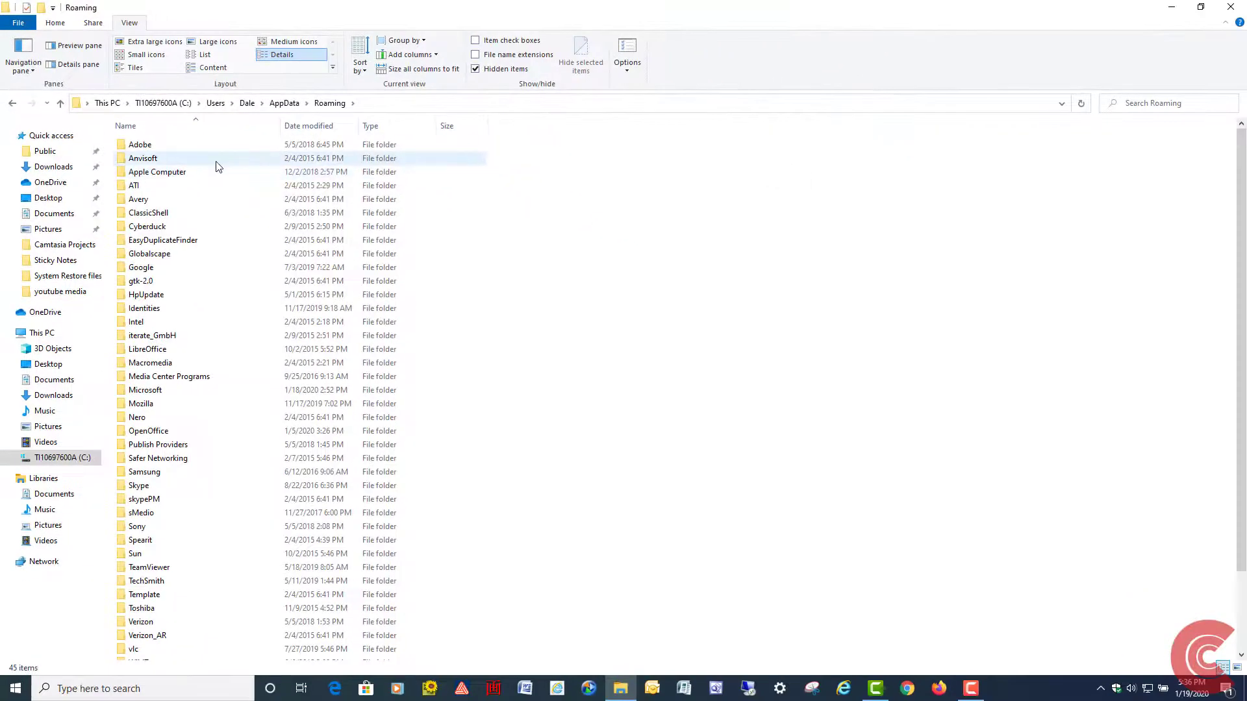
- Open the Sticky Notes folder inside the Microsoft folder of Roaming
scroll(217, 166, "down", 3)
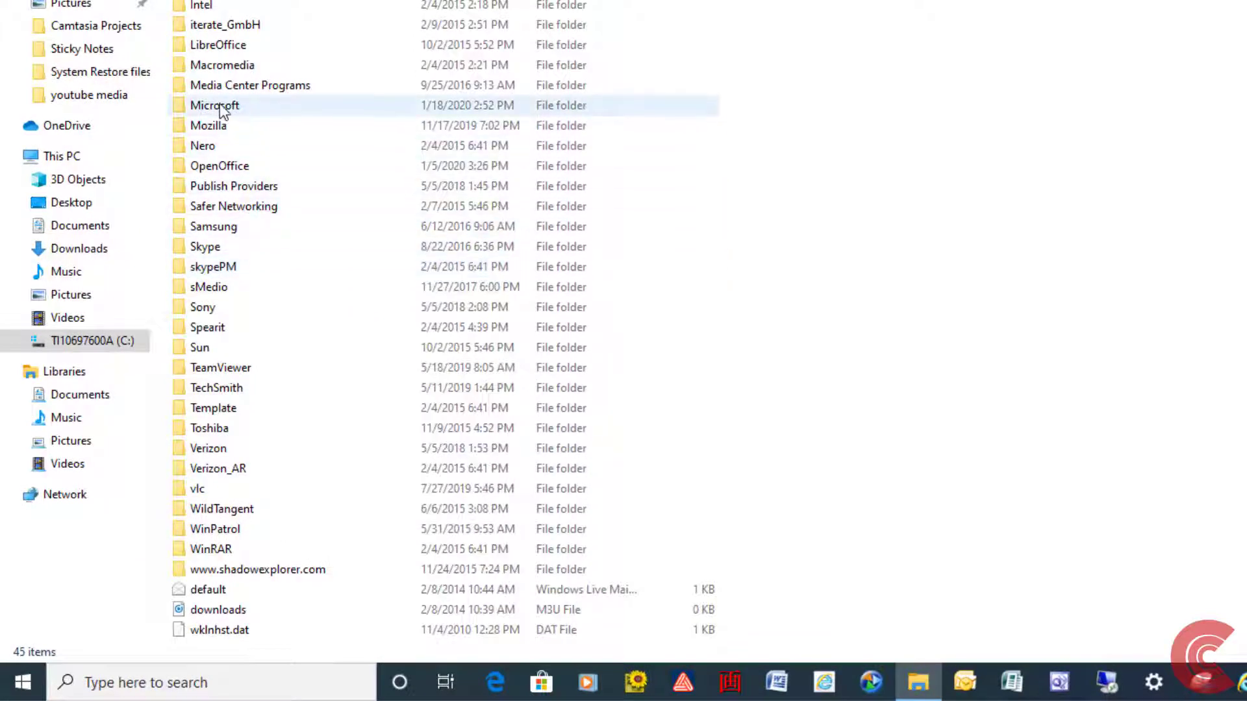
double_click(278, 109)
scroll(273, 107, "down", 1)
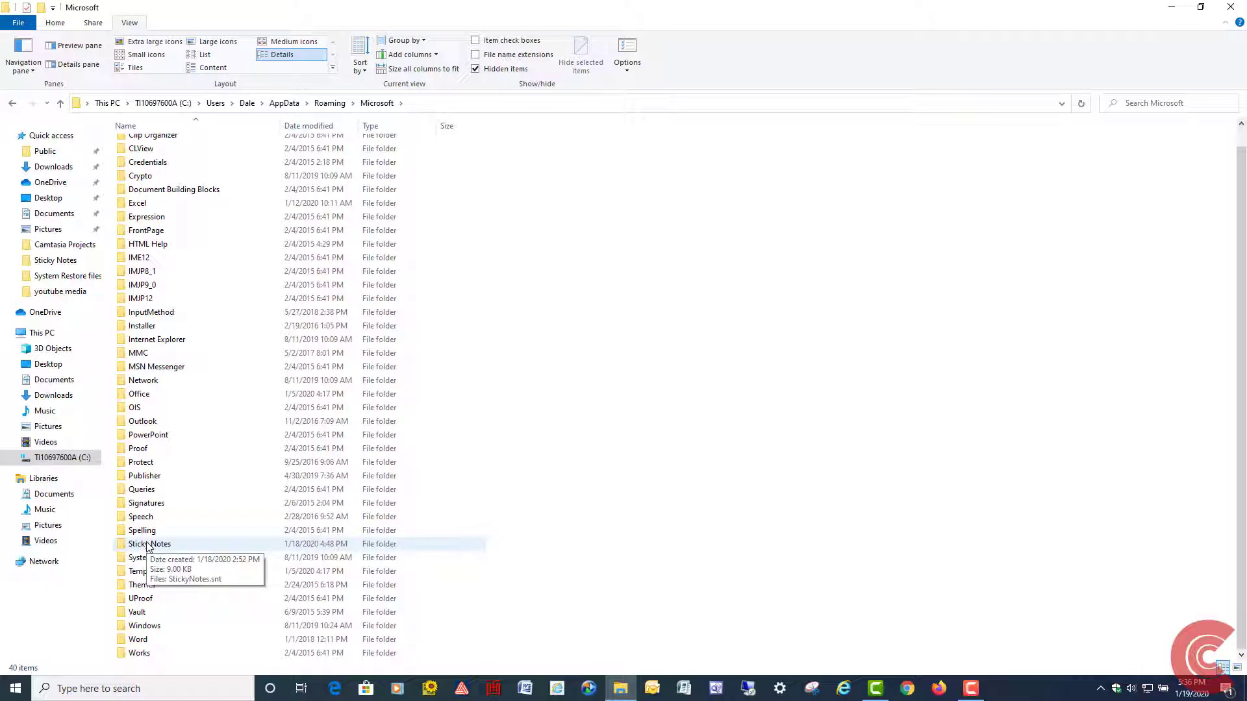
double_click(147, 544)
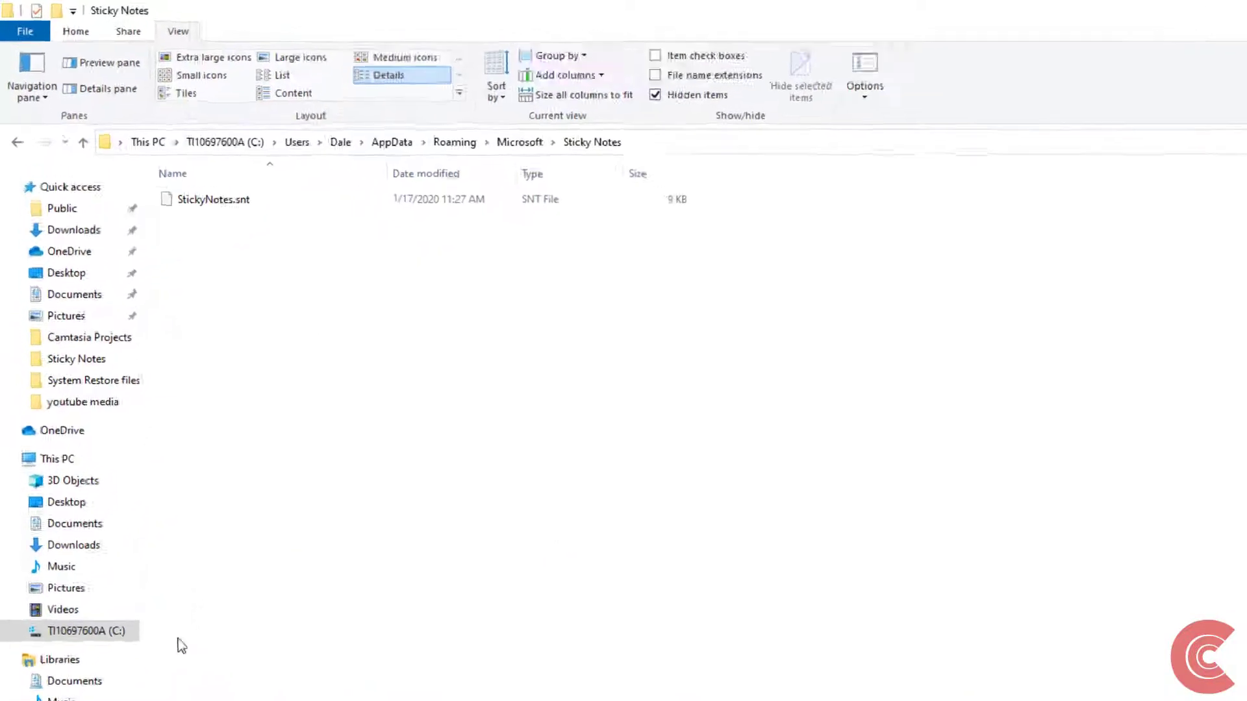
- Copy the StickyNotes.snt file and show the desktop
left_click(172, 148)
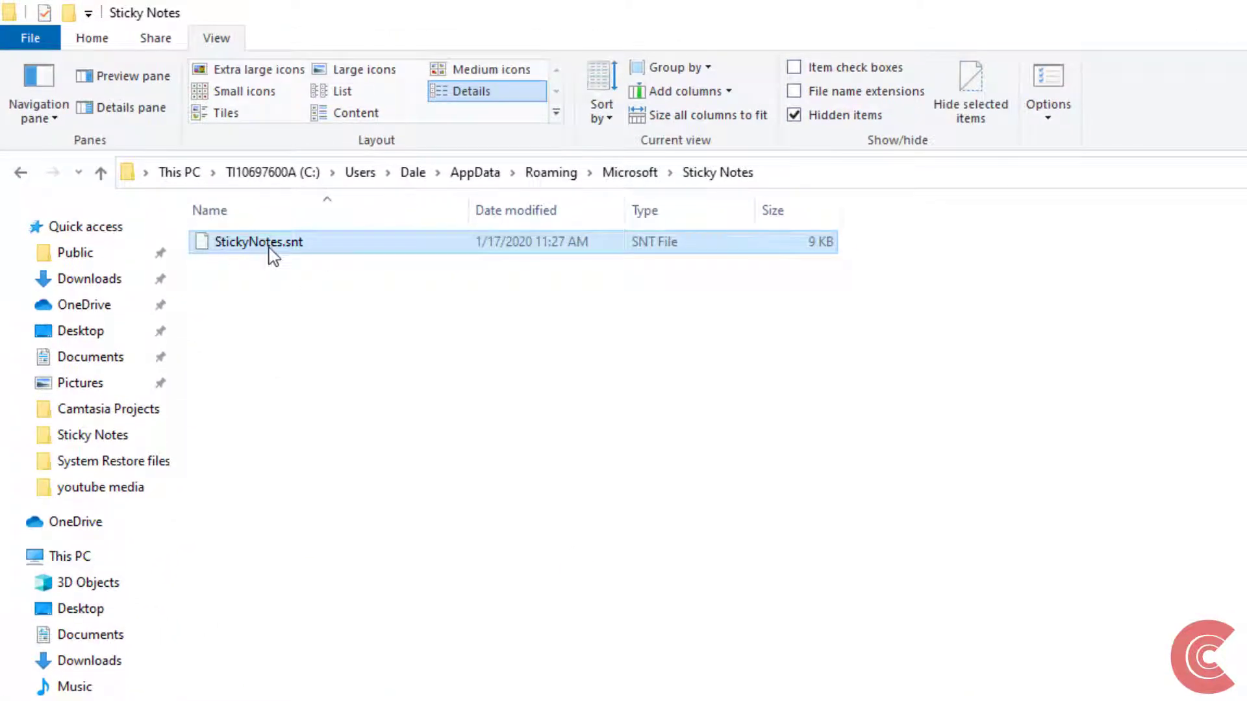
right_click(462, 248)
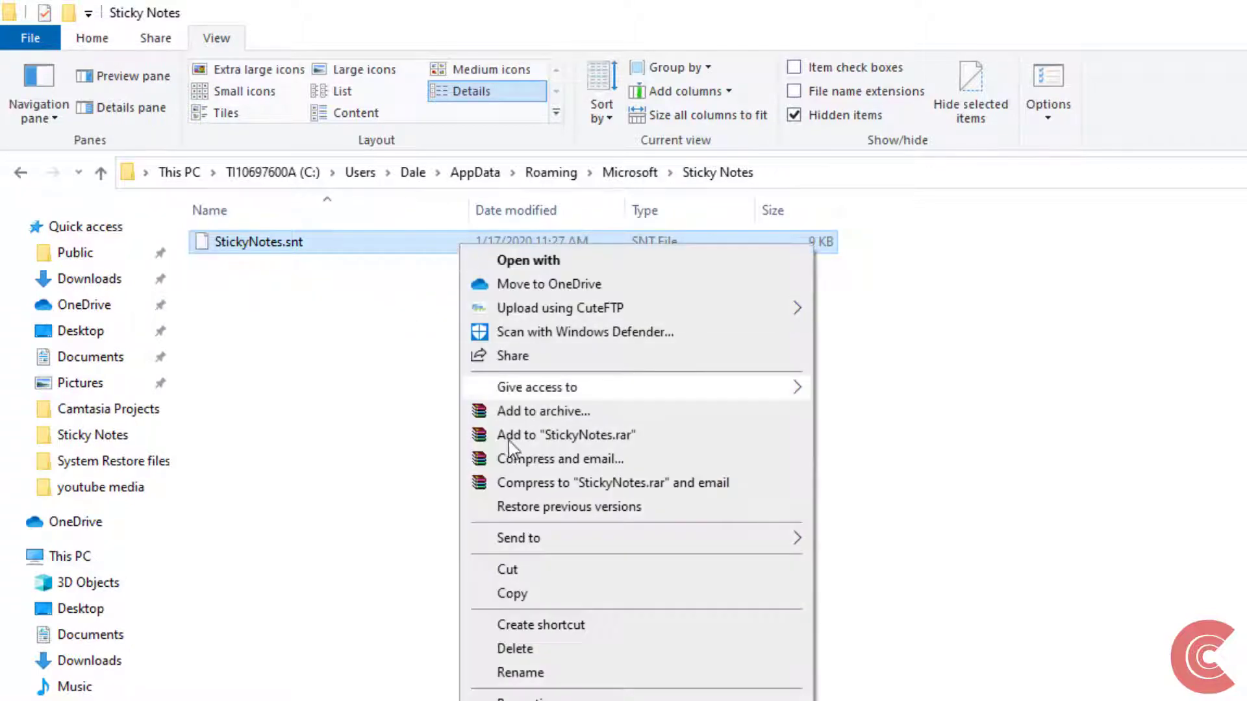
left_click(513, 596)
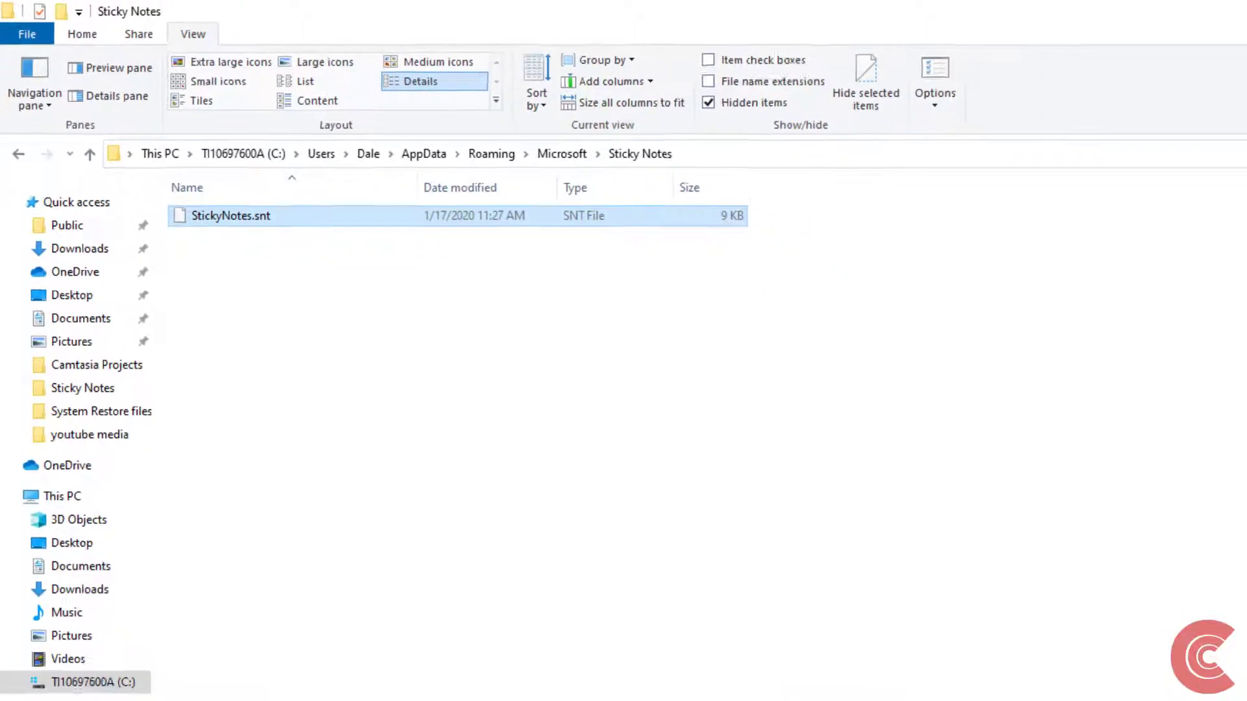
key("super+d")
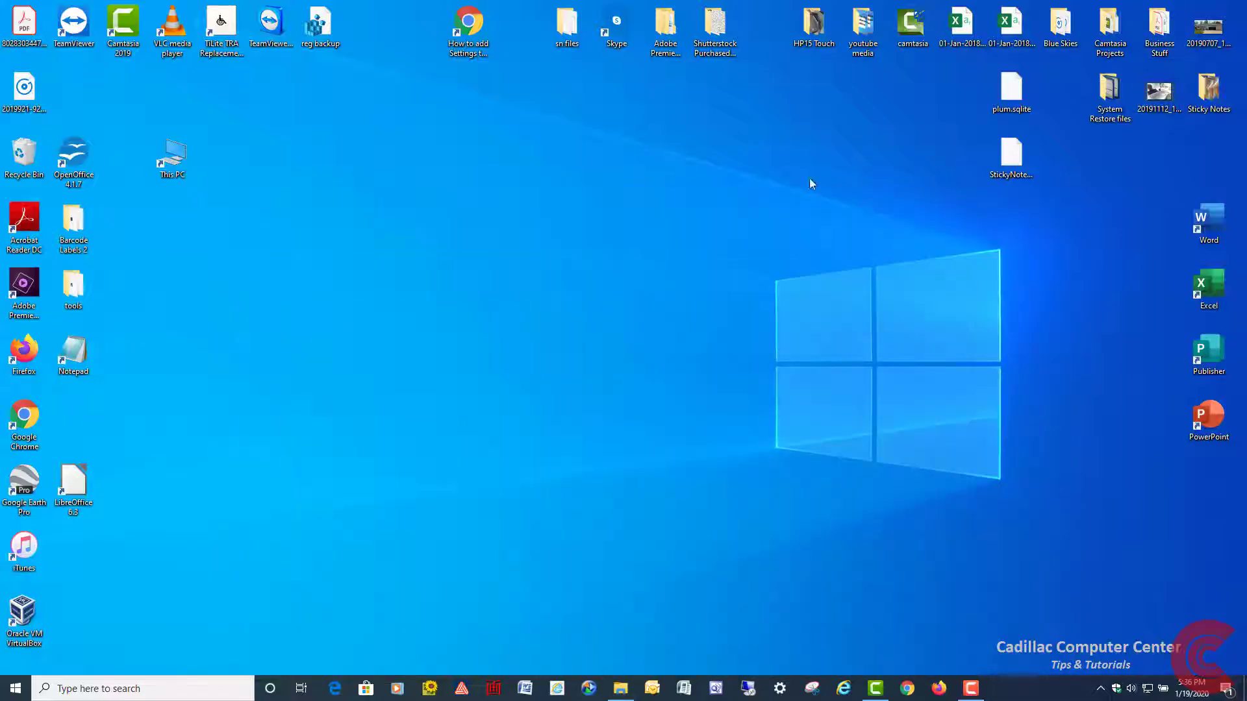
- Move the desktop's StickyNotes.snt file toward the middle of the screen and back to its place below plum.sqlite
left_click_drag(1011, 156, 665, 159)
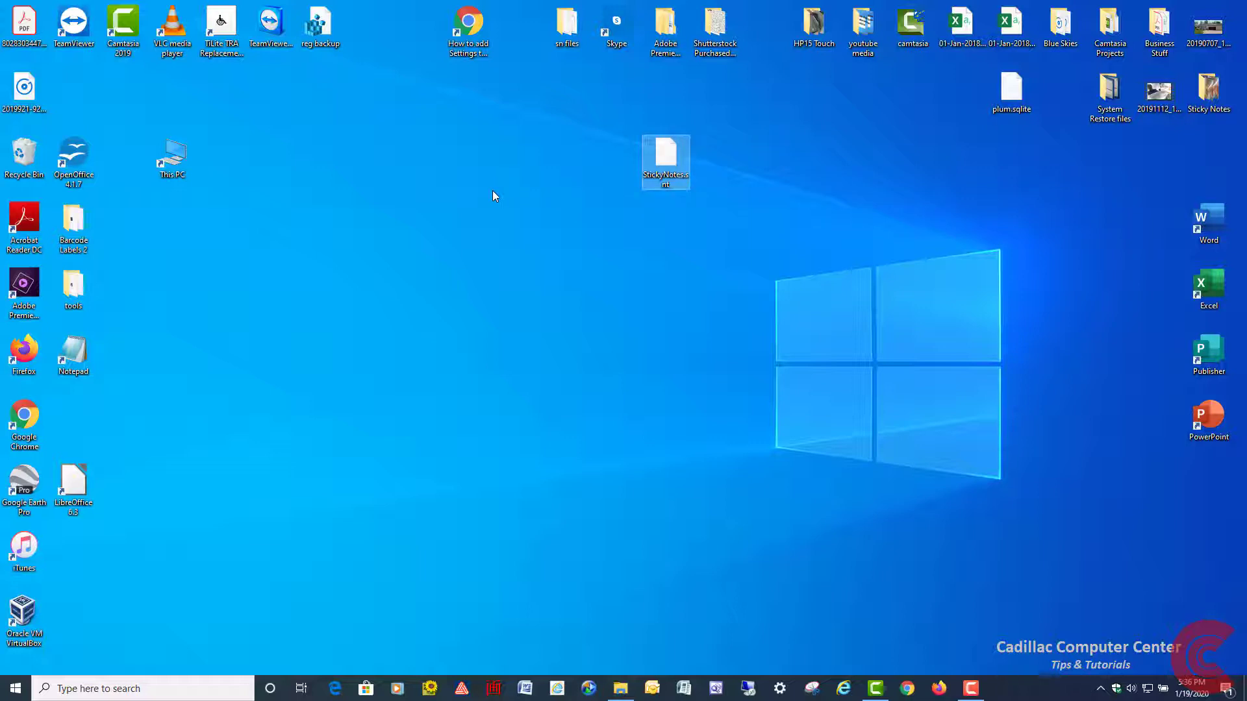
left_click_drag(672, 165, 1019, 176)
left_click(343, 242)
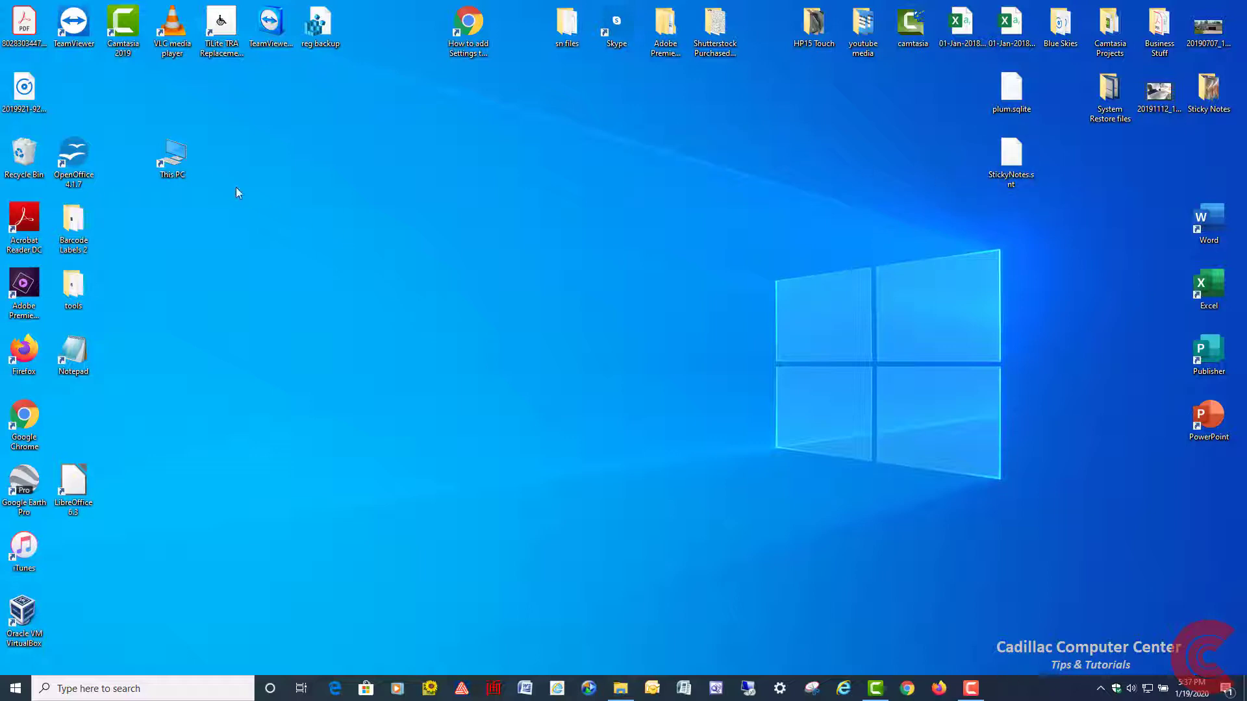
- From This PC, open the AppData\Local folder of the user's profile on the C: drive
double_click(177, 160)
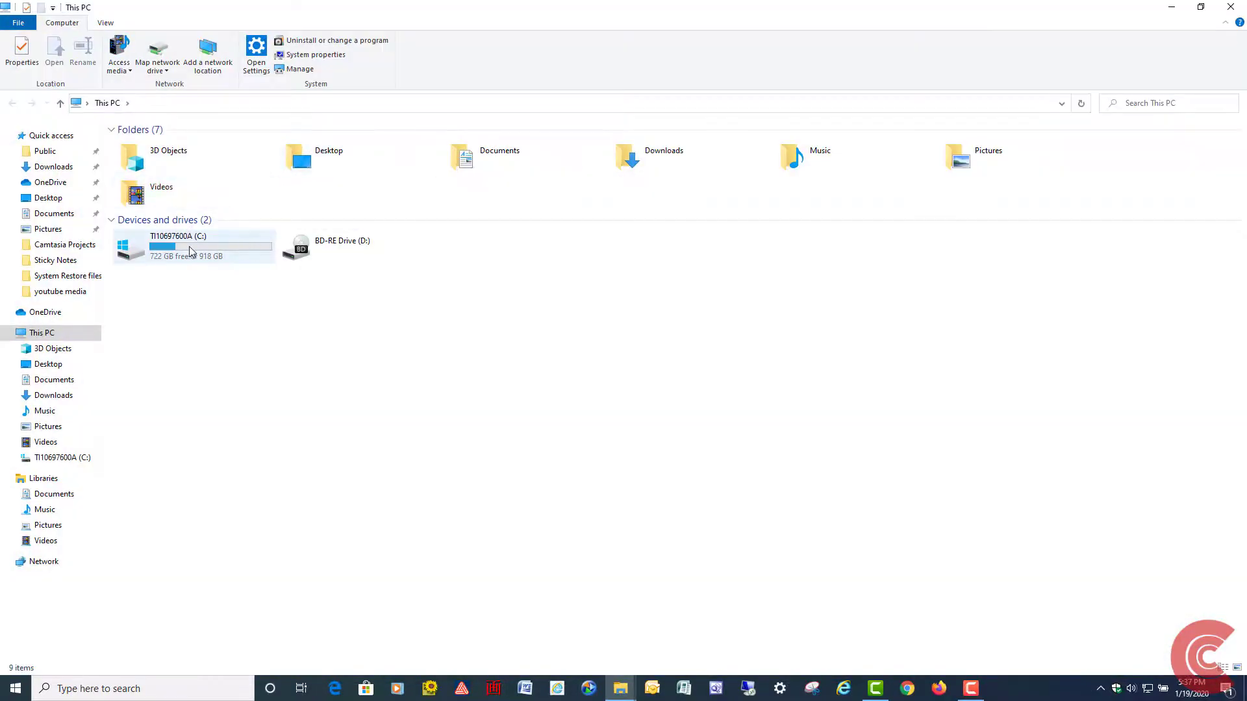
double_click(188, 251)
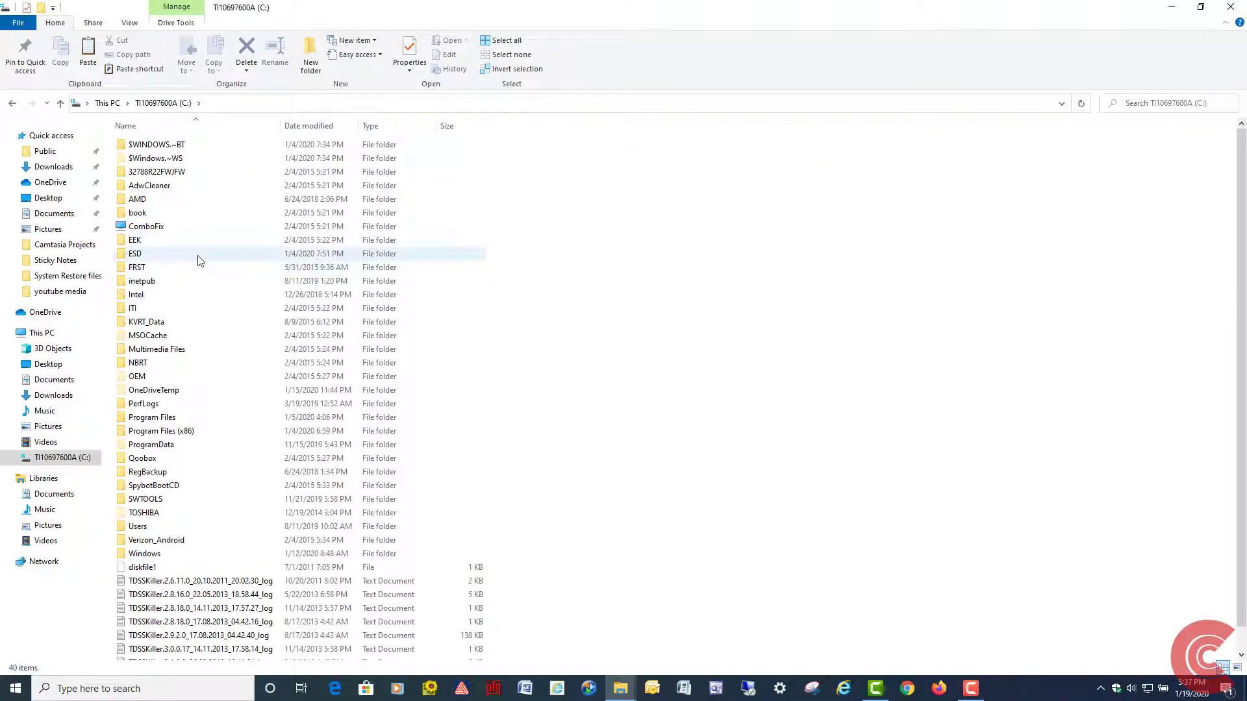
mouse_move(185, 277)
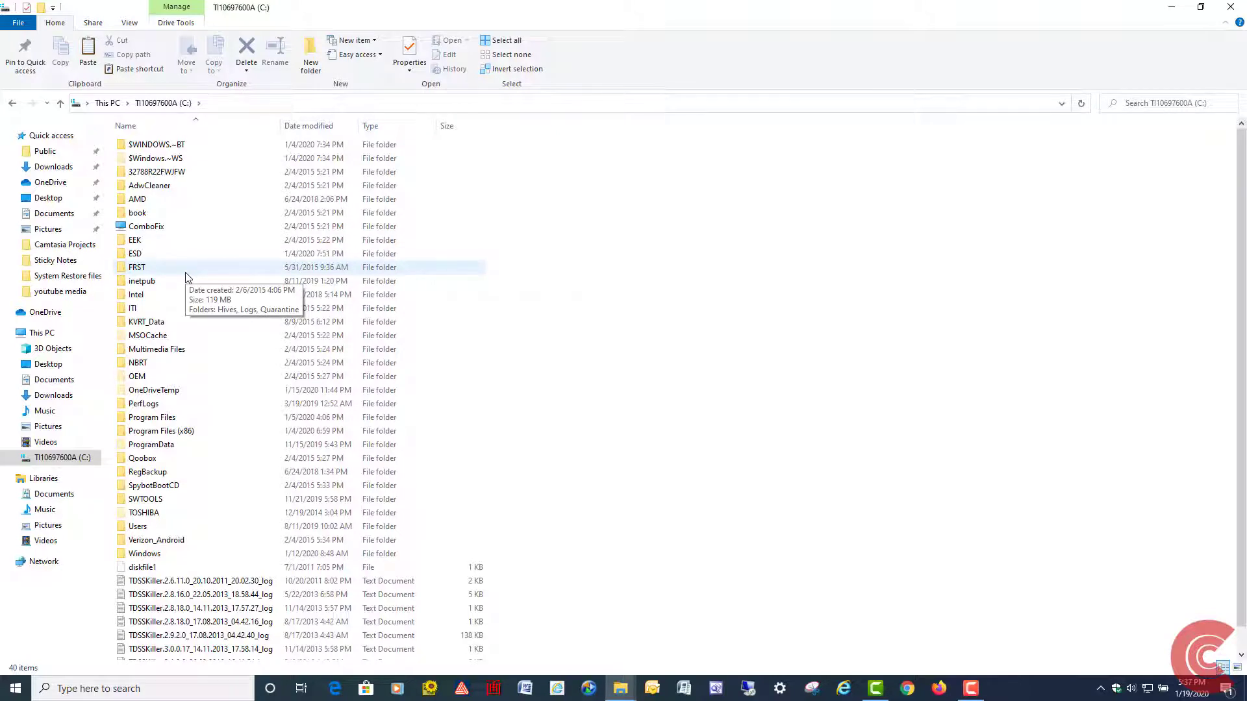
left_click(143, 528)
double_click(143, 528)
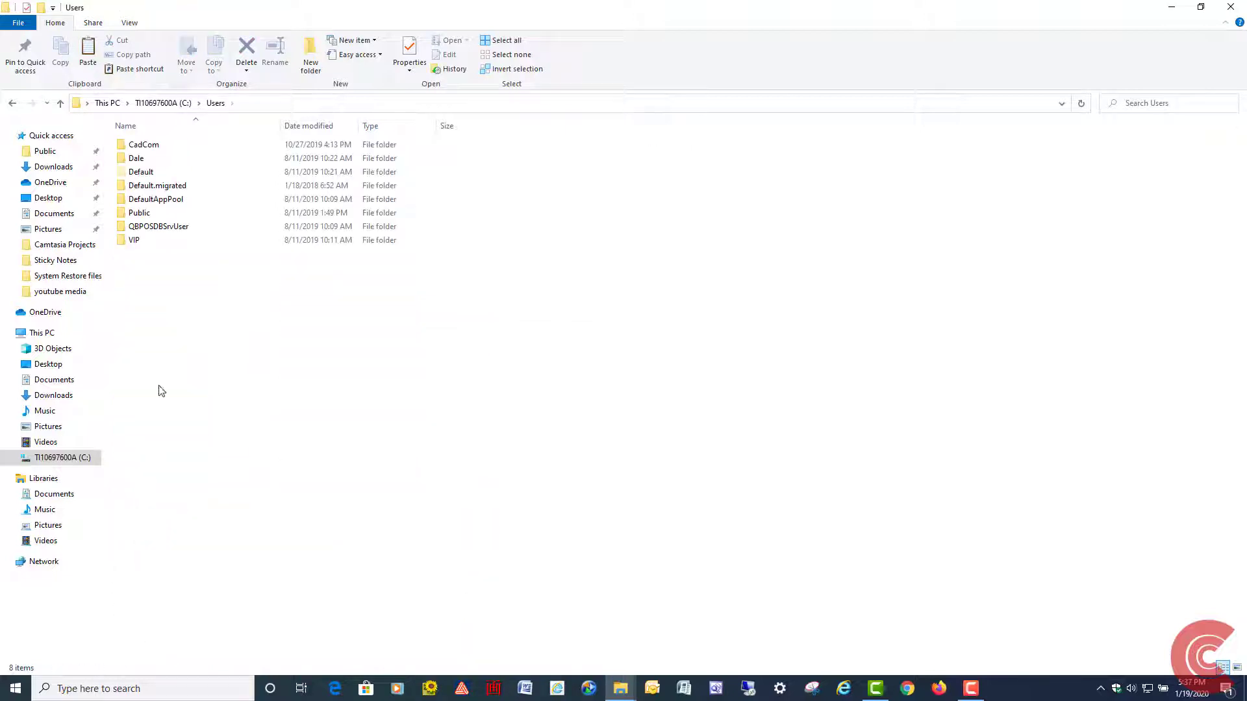
double_click(153, 161)
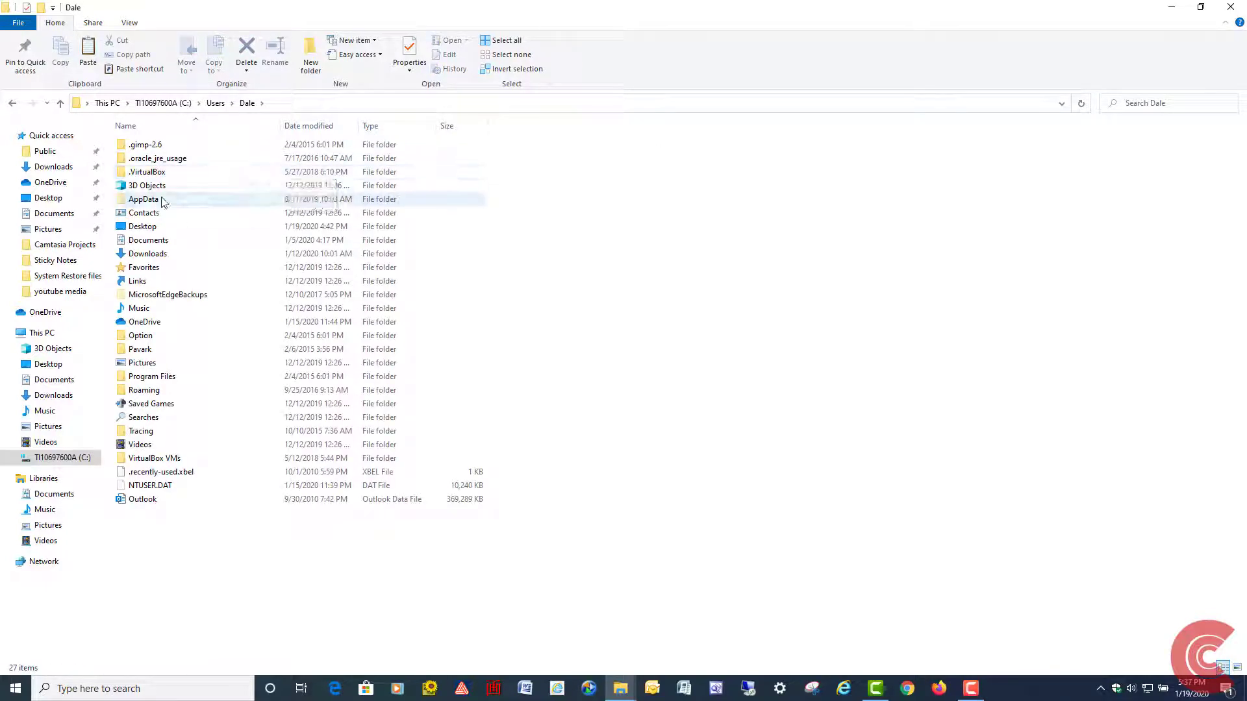
double_click(162, 201)
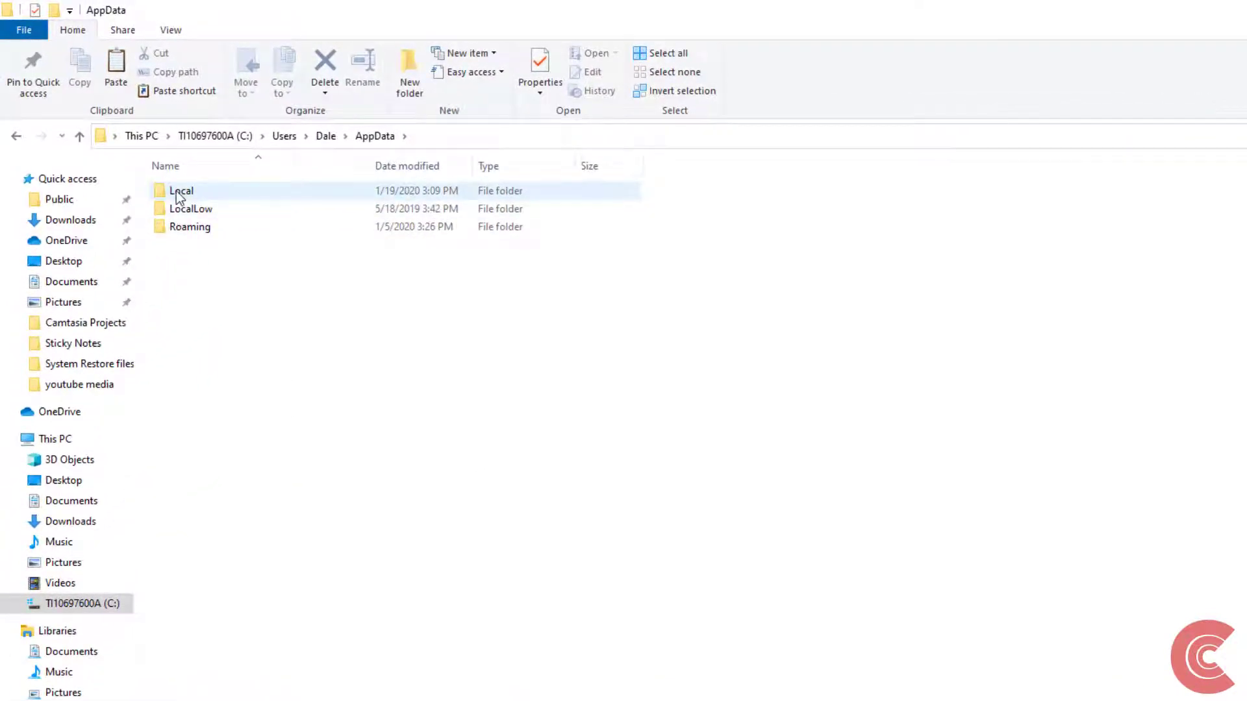
mouse_move(236, 193)
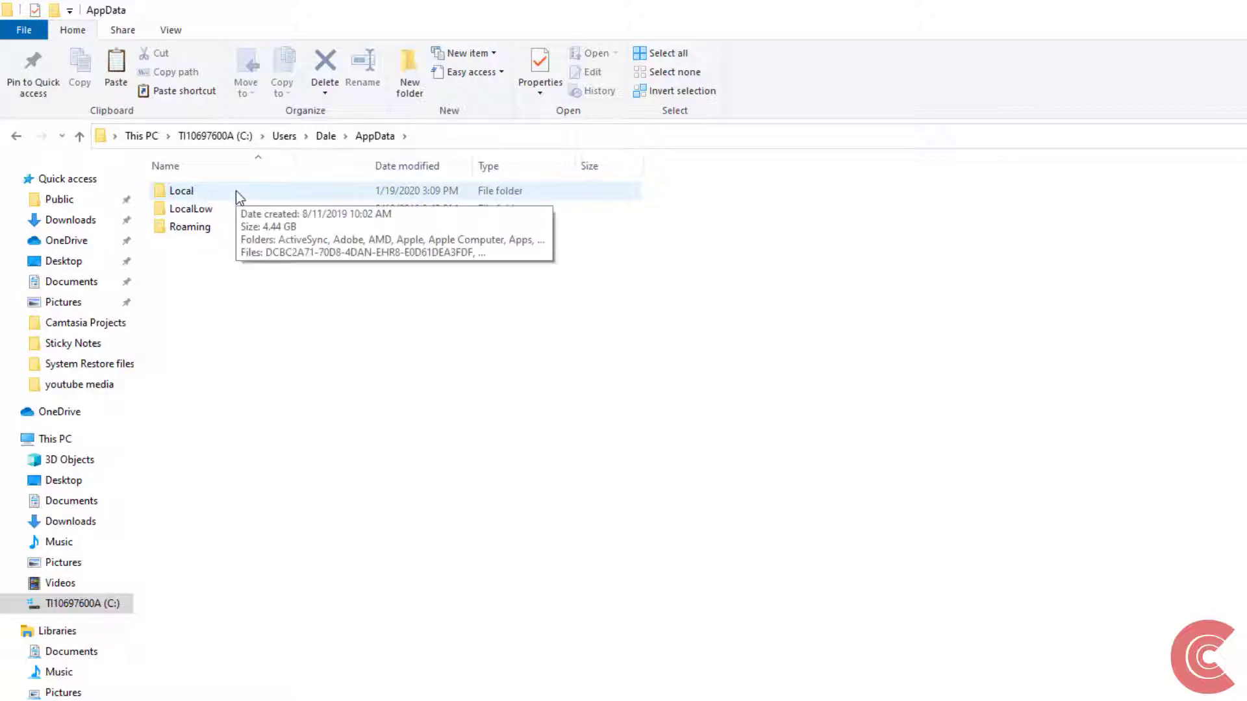
double_click(236, 191)
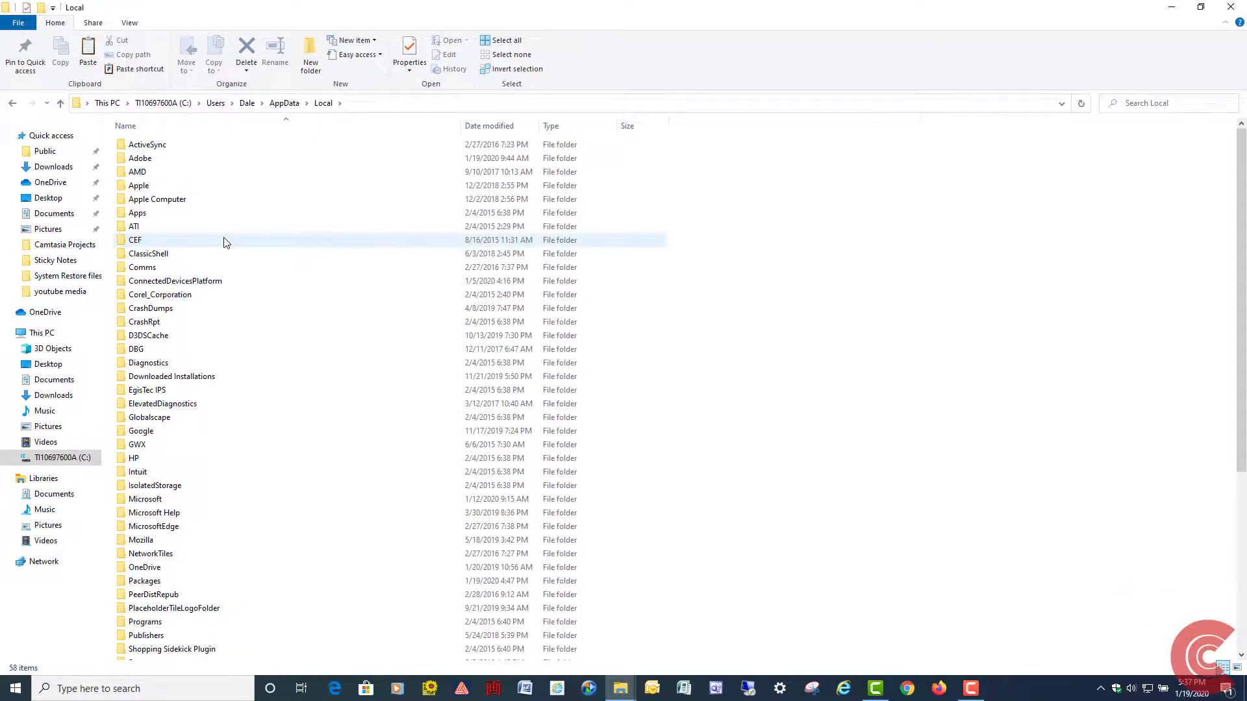
- Open the LocalState folder of the Microsoft.MicrosoftStickyNotes_8wekyb3d8bbwe package inside Packages
scroll(225, 243, "down", 7)
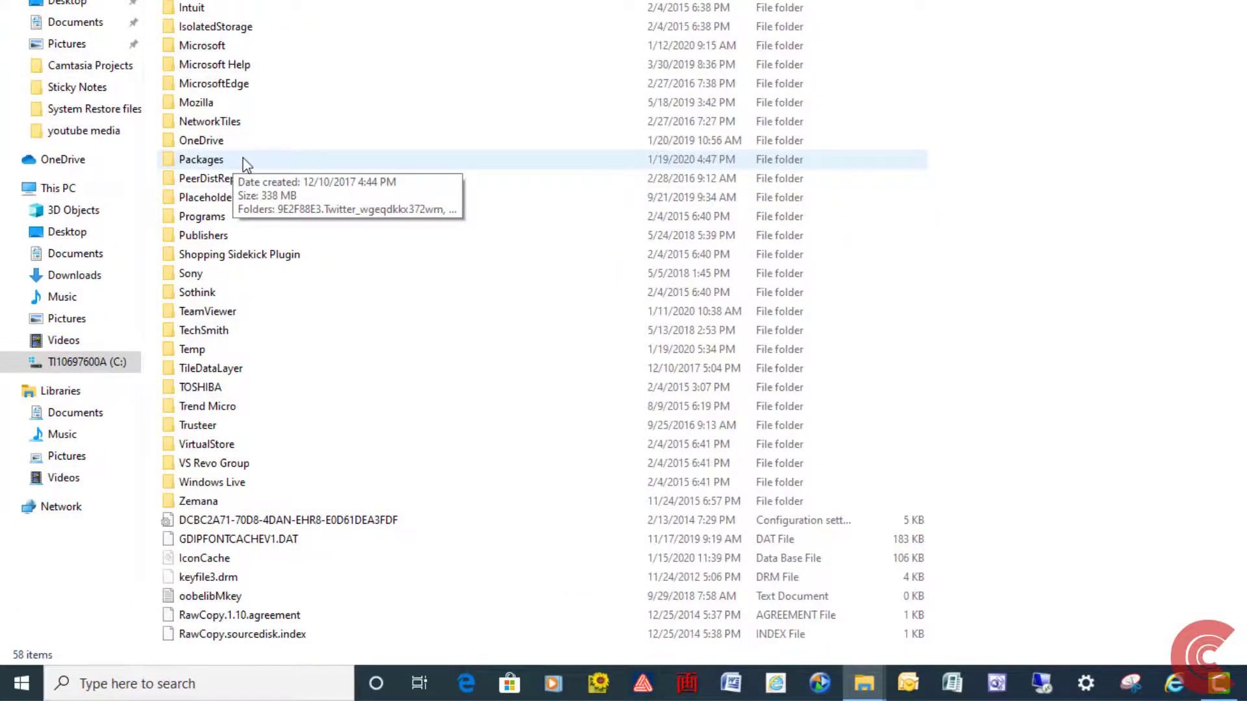
double_click(247, 165)
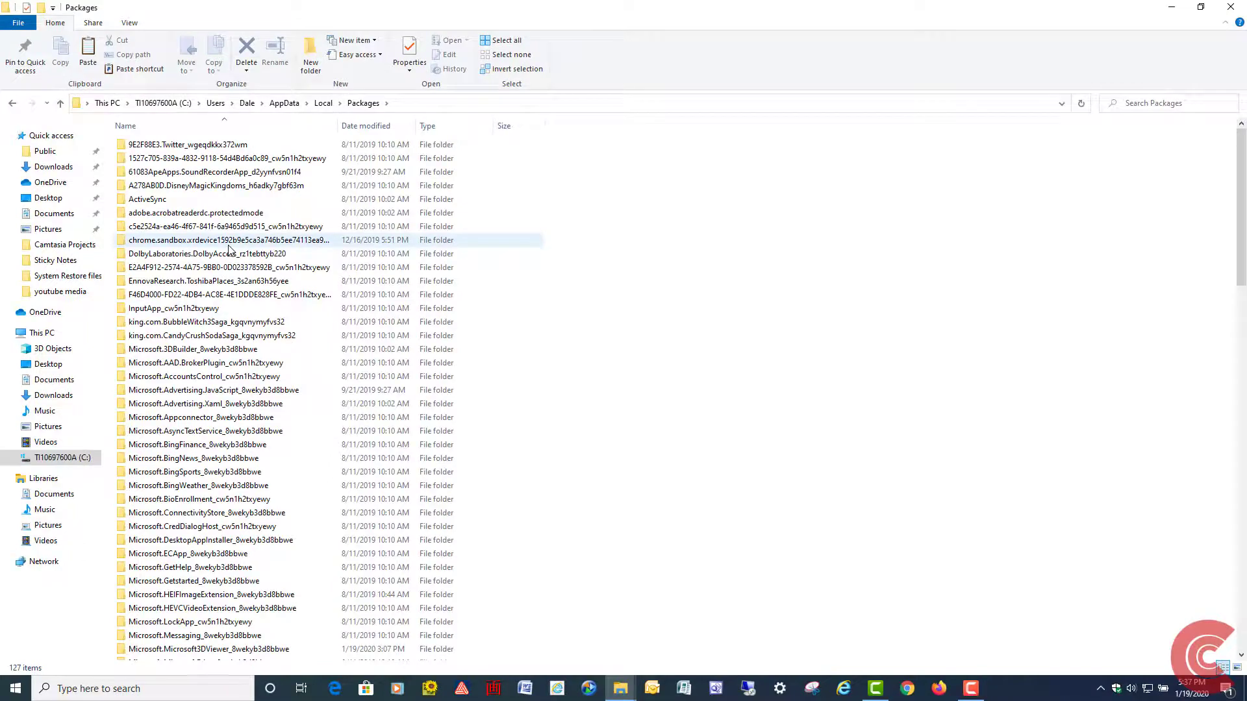
scroll(229, 249, "down", 10)
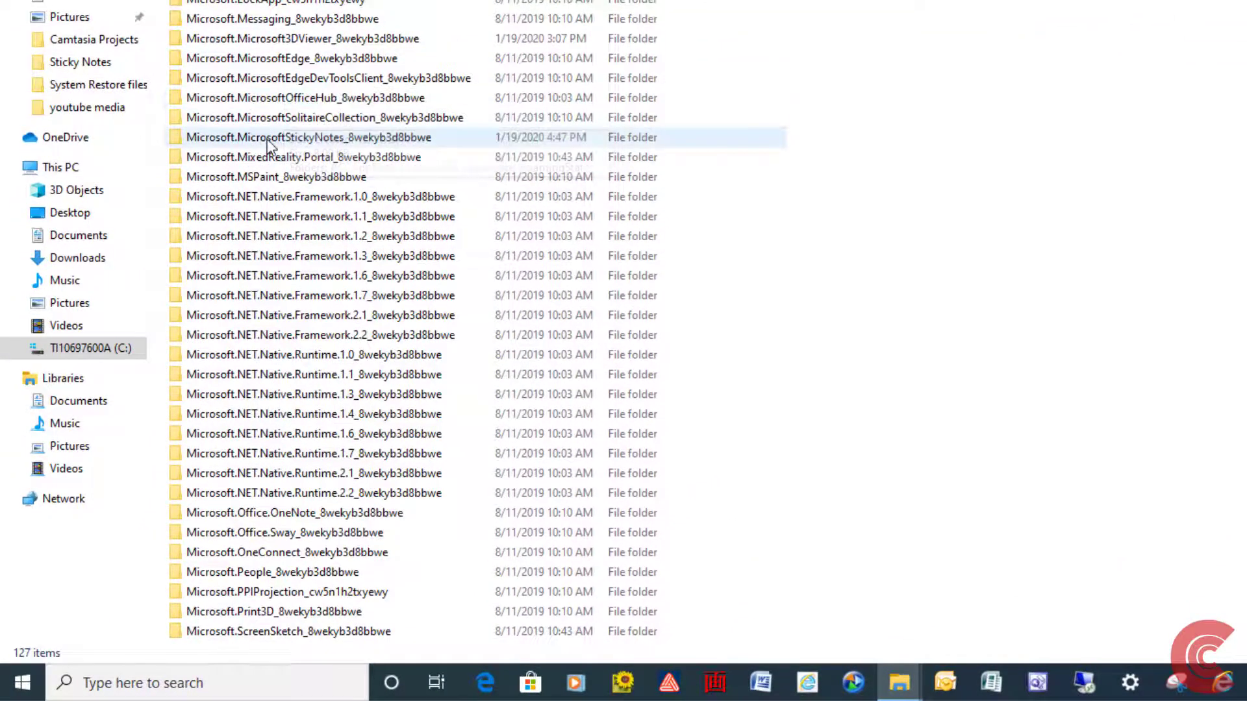
left_click(266, 139)
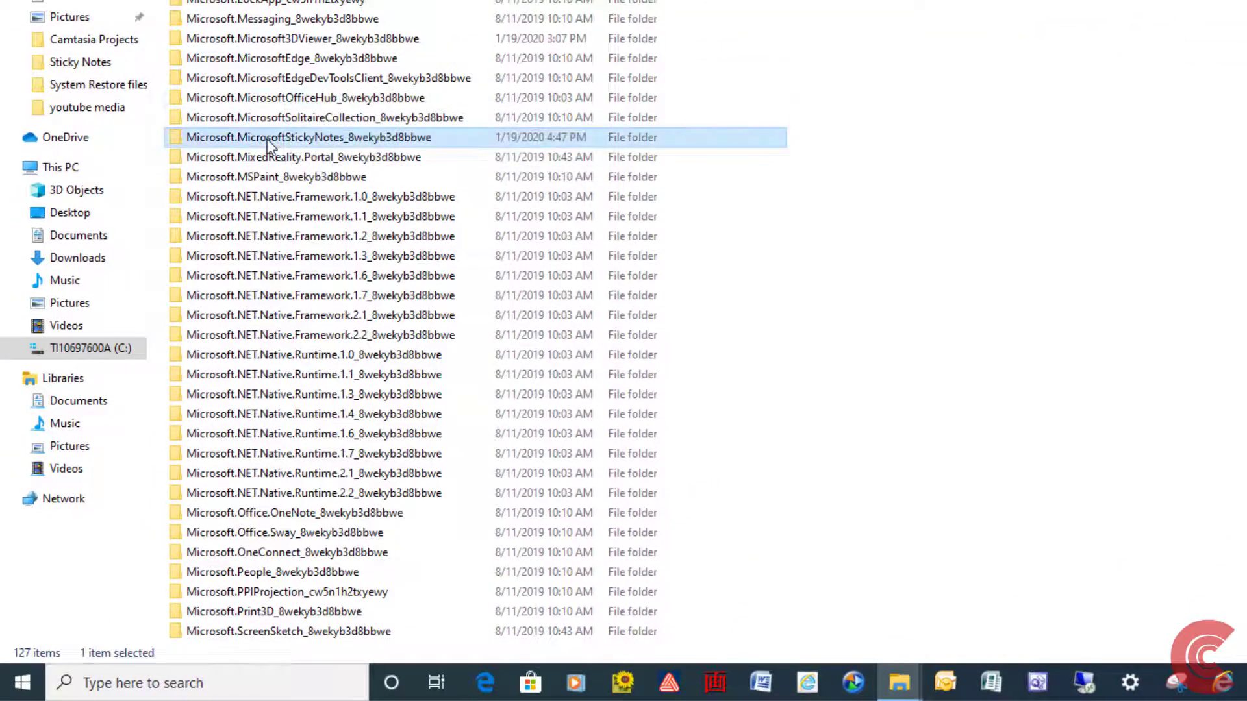
double_click(378, 139)
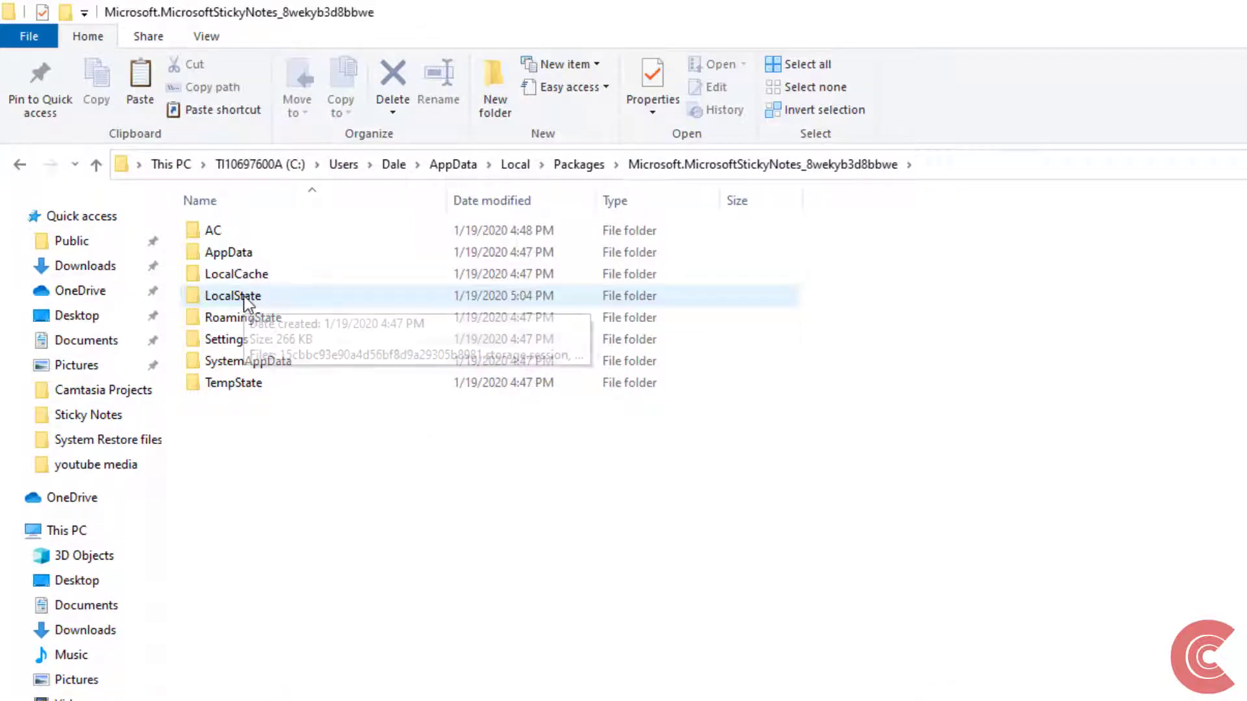
double_click(247, 297)
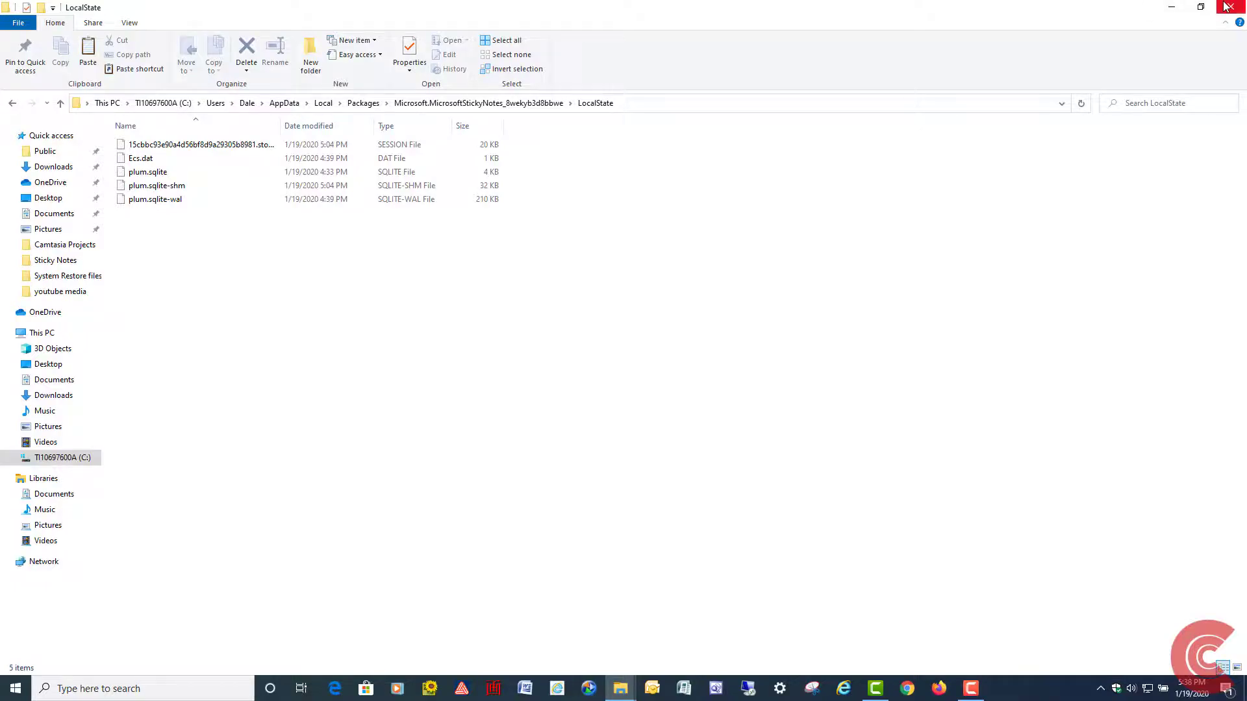
- Put the LocalState folder window away and open Windows Settings
left_click(1171, 7)
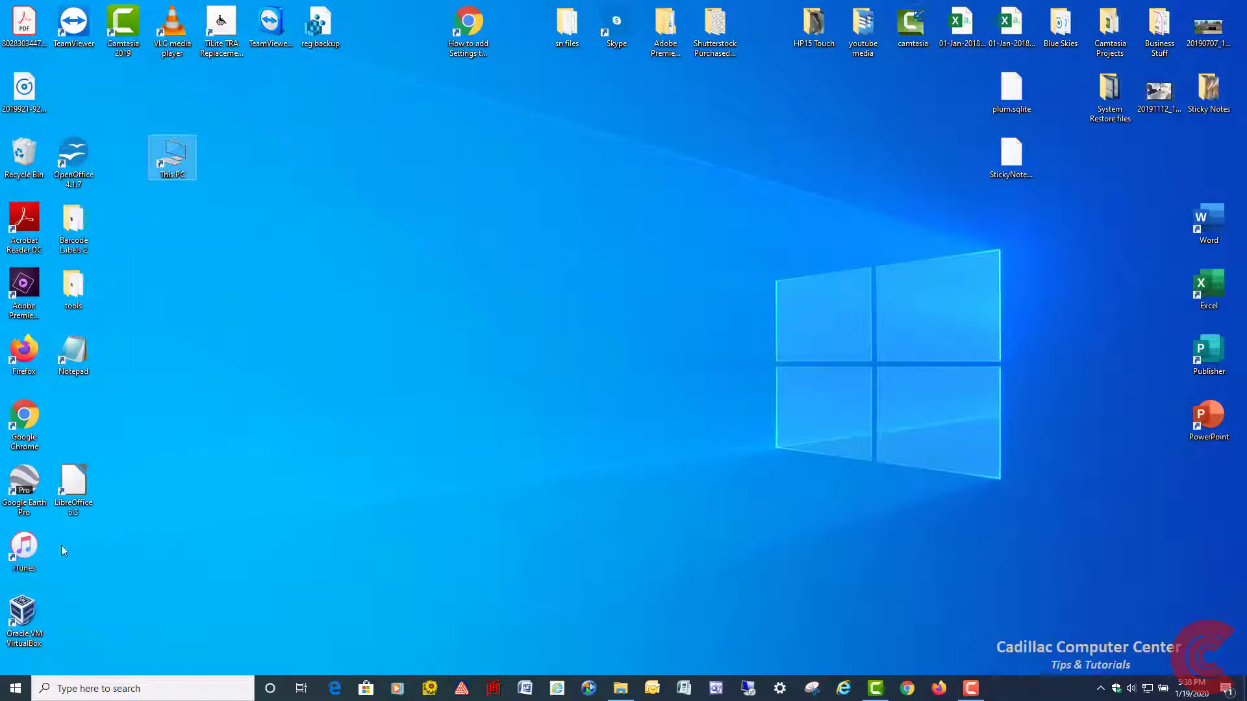
left_click(13, 687)
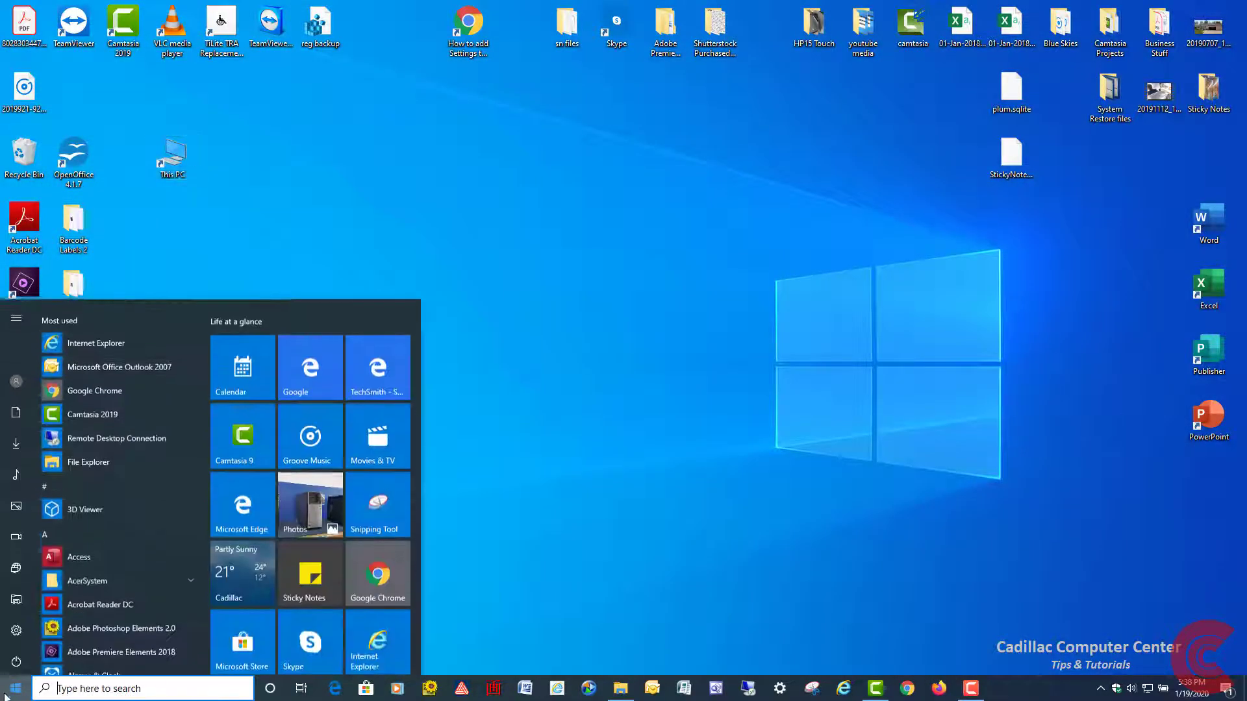
left_click(20, 630)
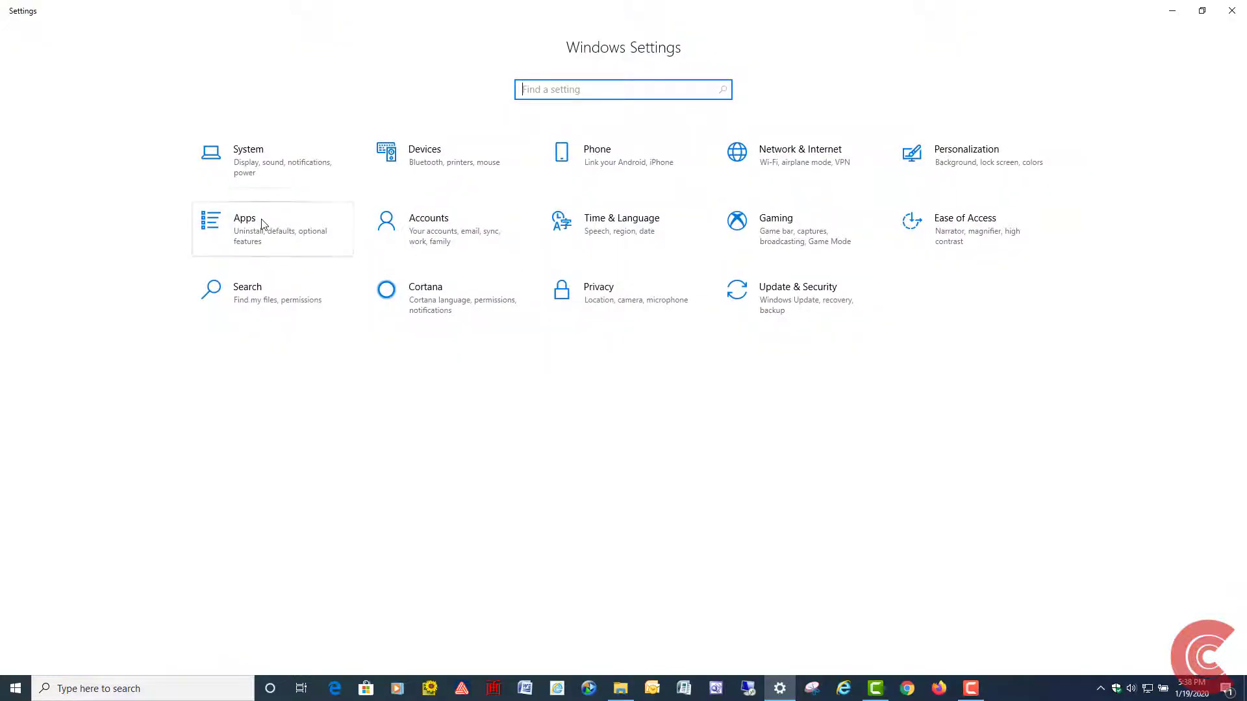
- Find Sticky Notes in the installed apps list of the Apps settings and open its advanced options
left_click(263, 224)
left_click(262, 223)
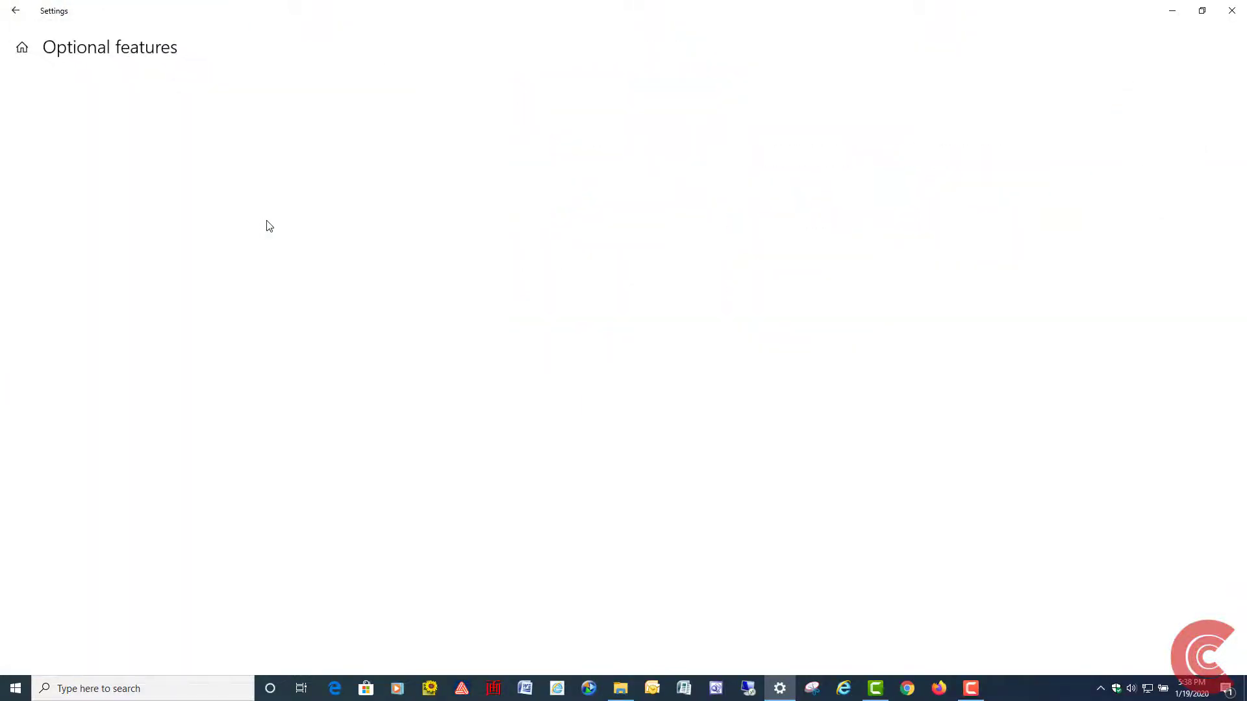
left_click(15, 11)
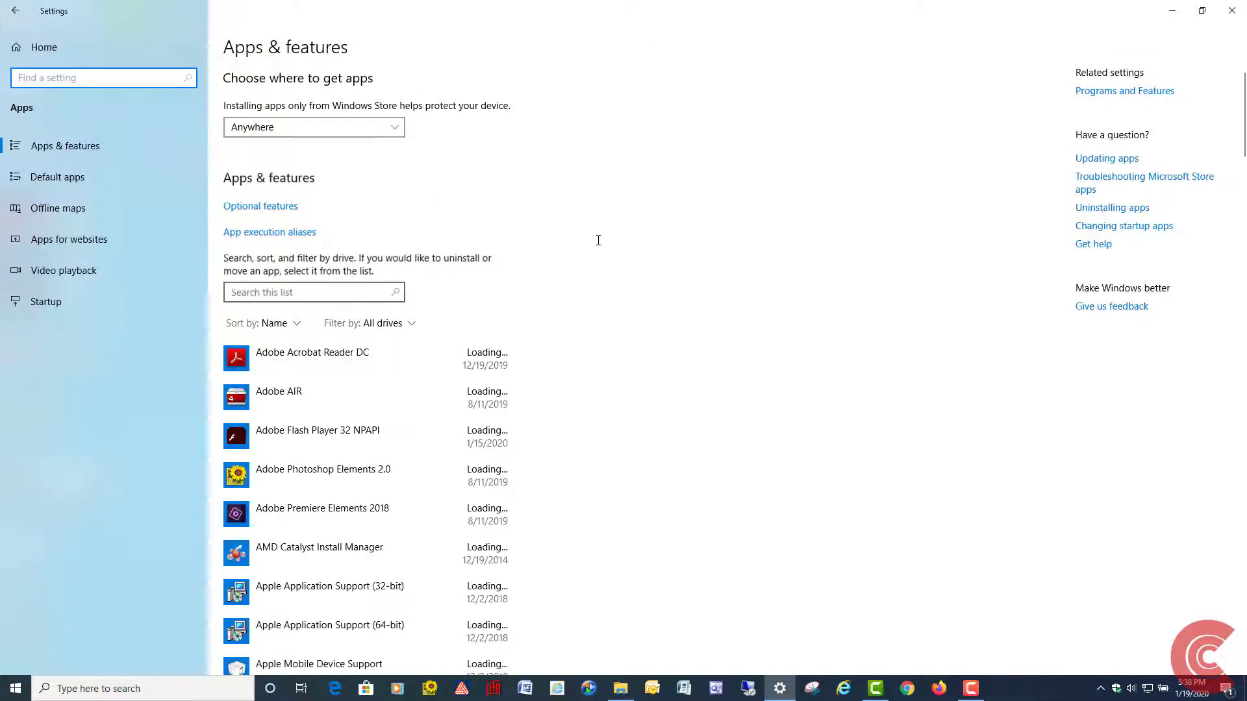
scroll(598, 252, "down", 5)
scroll(459, 200, "down", 2)
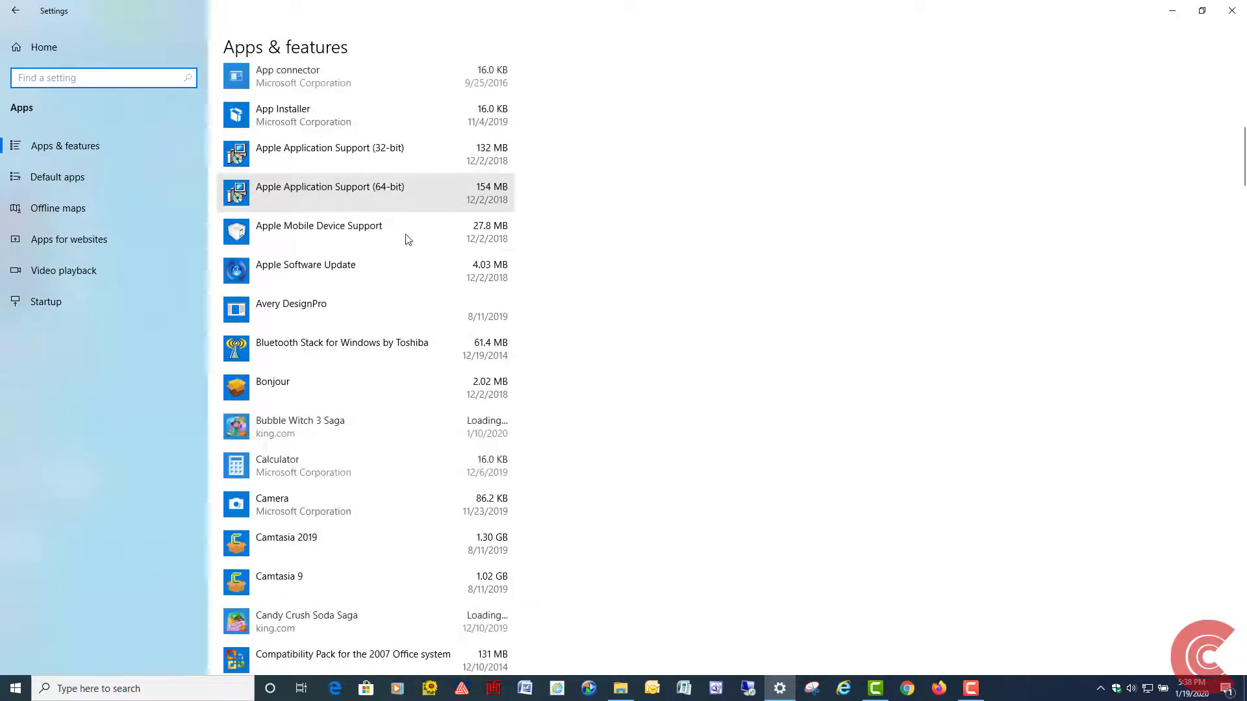
scroll(403, 239, "down", 2)
scroll(403, 239, "down", 12)
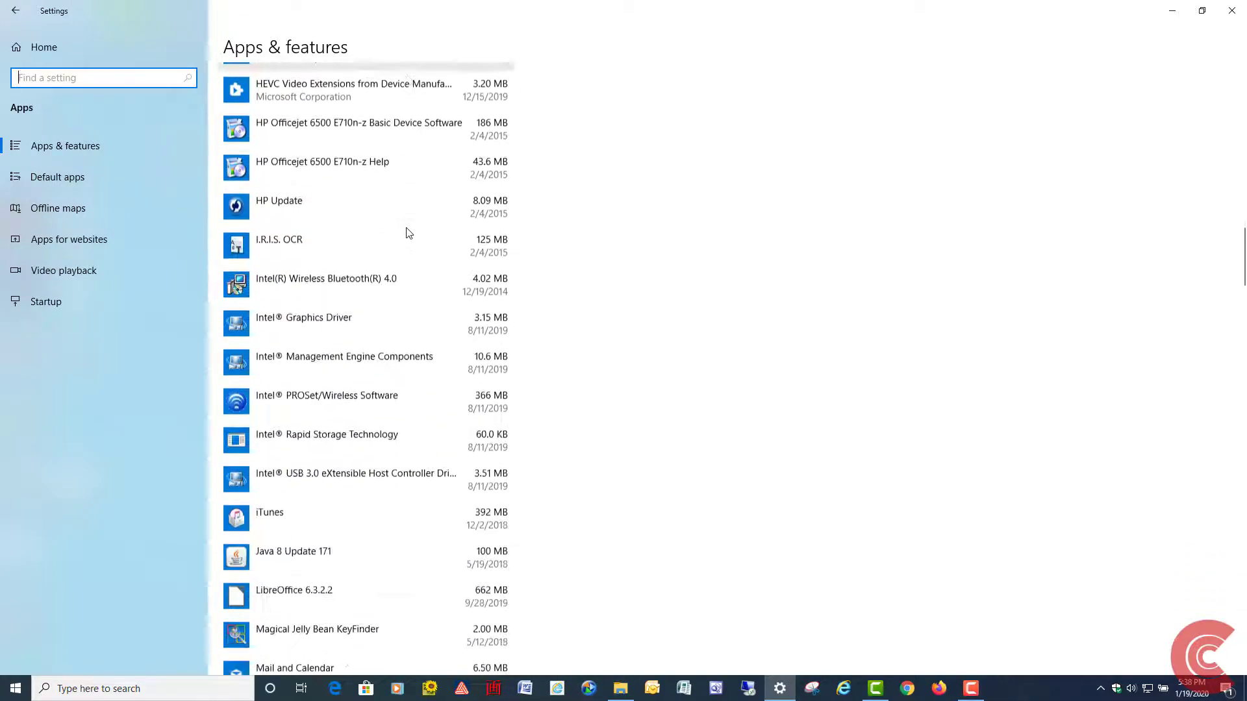
scroll(409, 234, "down", 15)
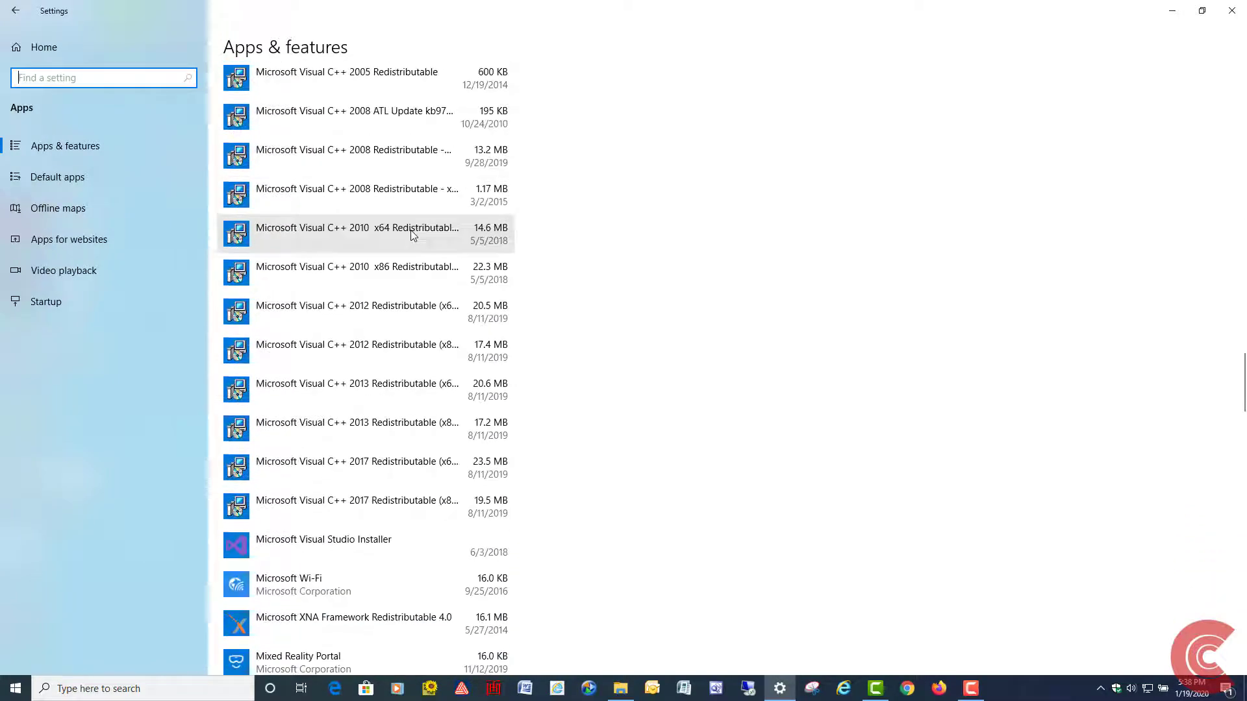
scroll(413, 235, "down", 13)
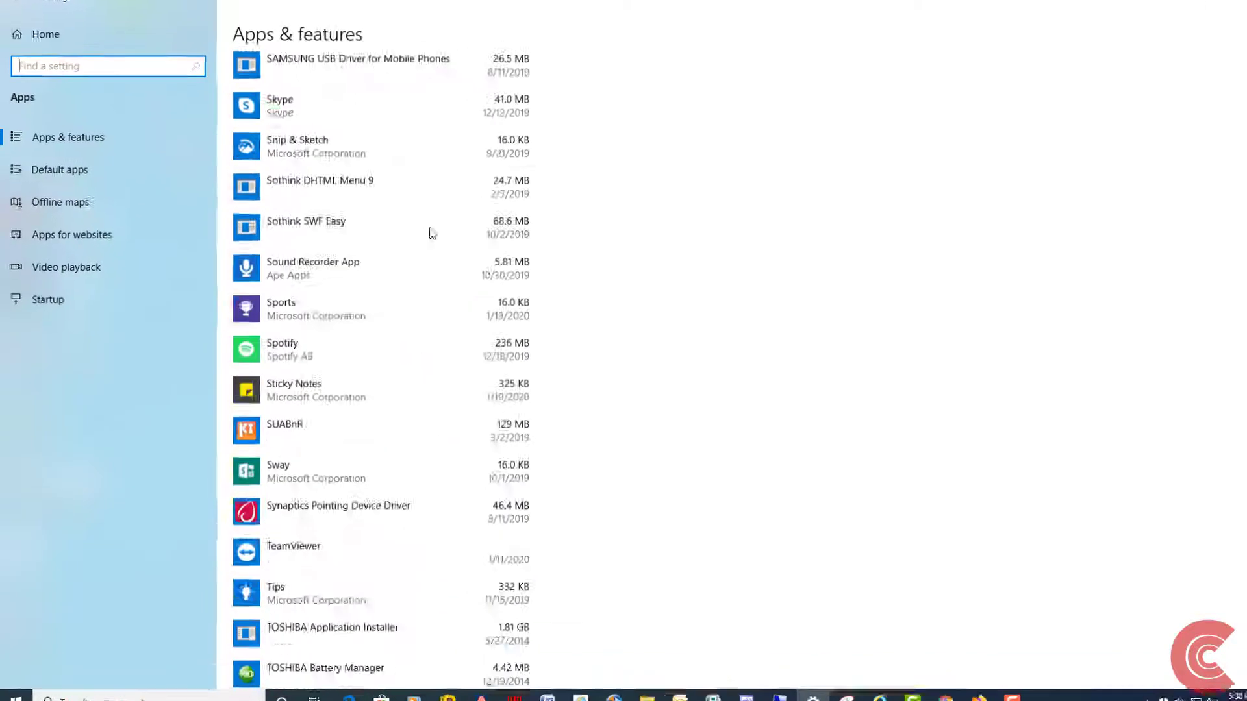
scroll(432, 232, "down", 2)
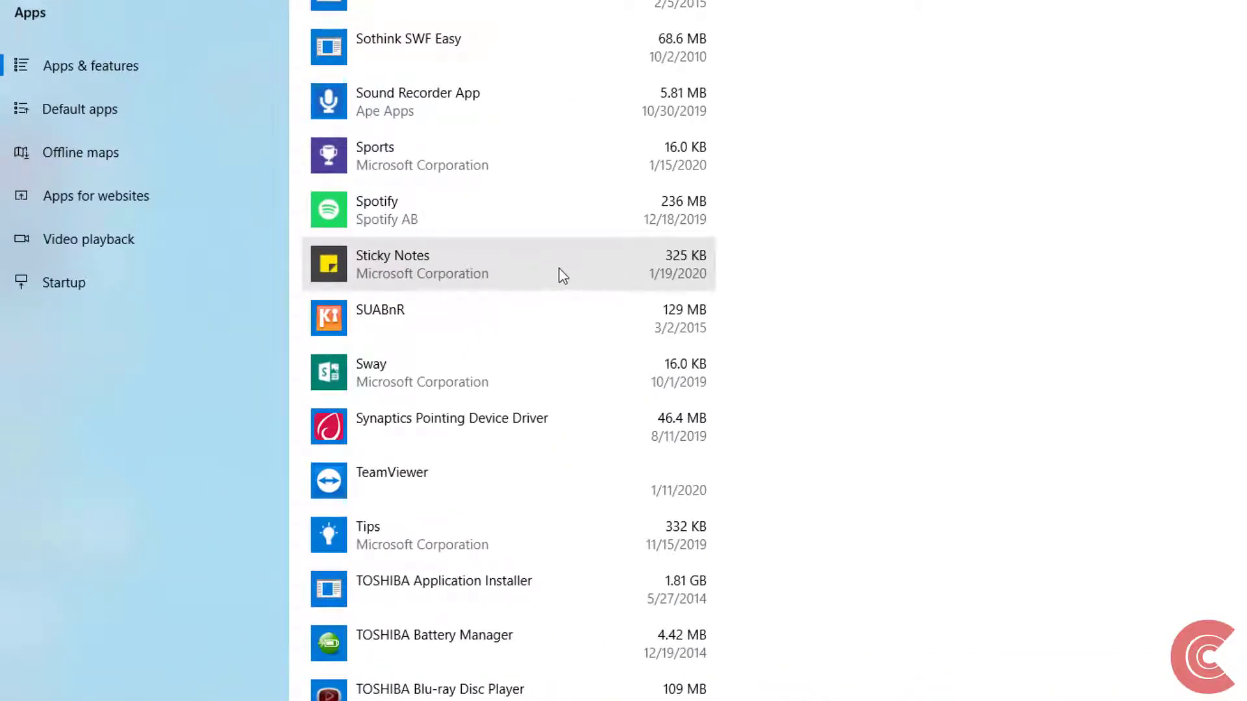
left_click(561, 275)
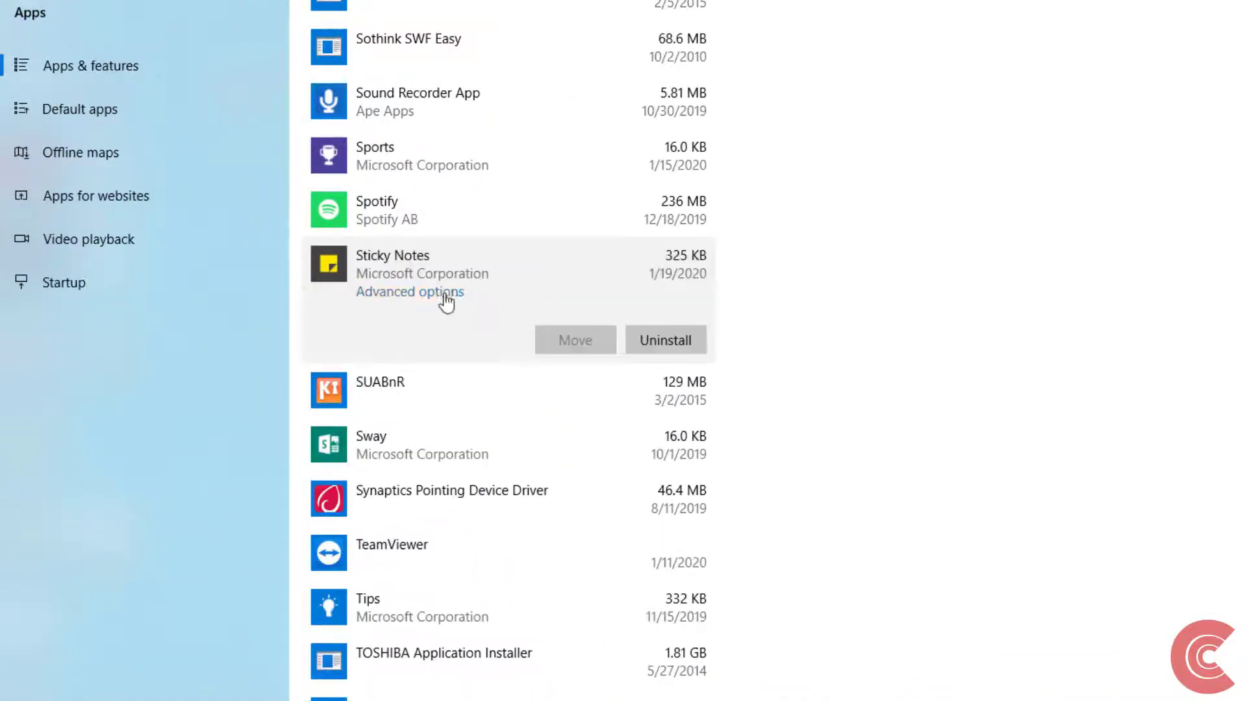
left_click(395, 293)
- Reset the Sticky Notes app, confirm deleting its data, and close Settings
scroll(400, 297, "down", 6)
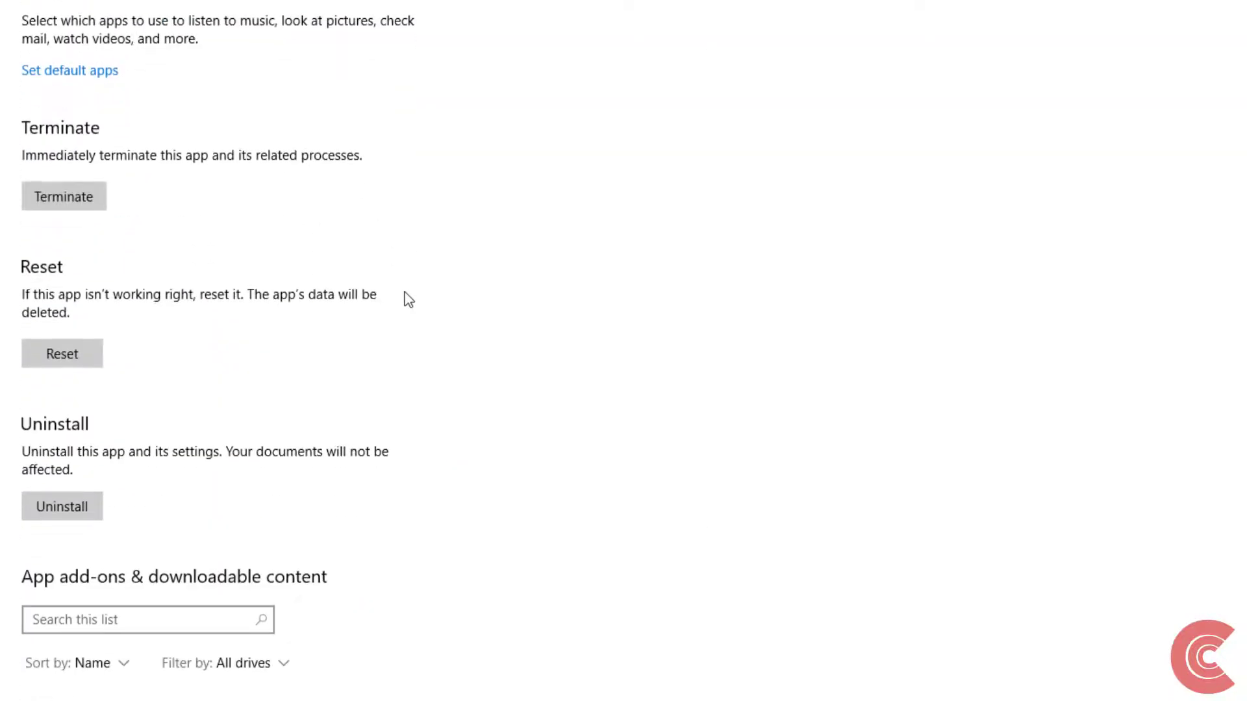
left_click(68, 359)
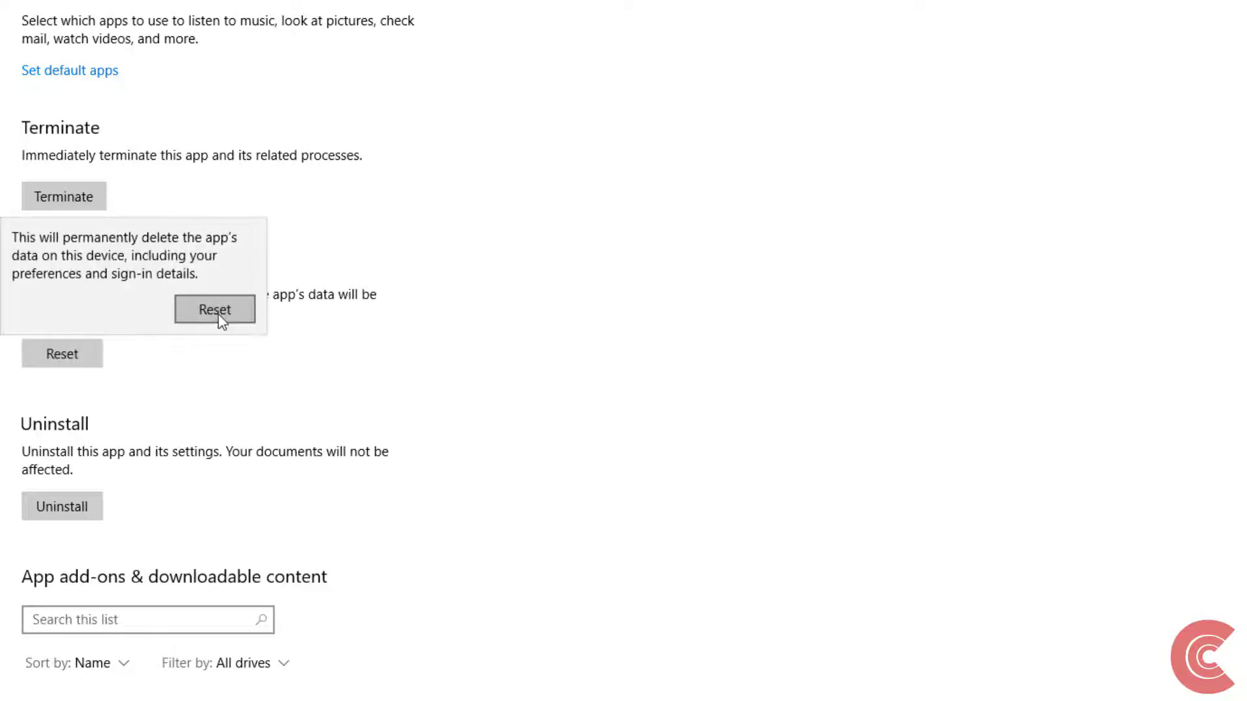
left_click(218, 315)
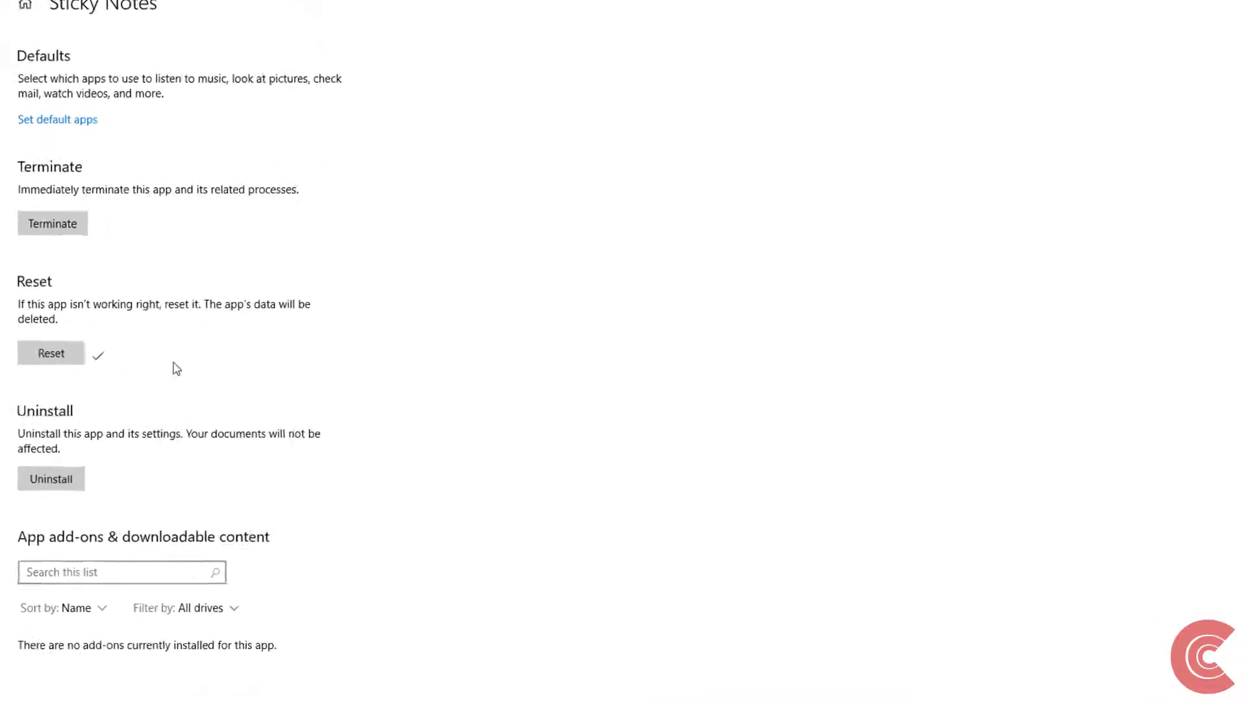
left_click(1230, 8)
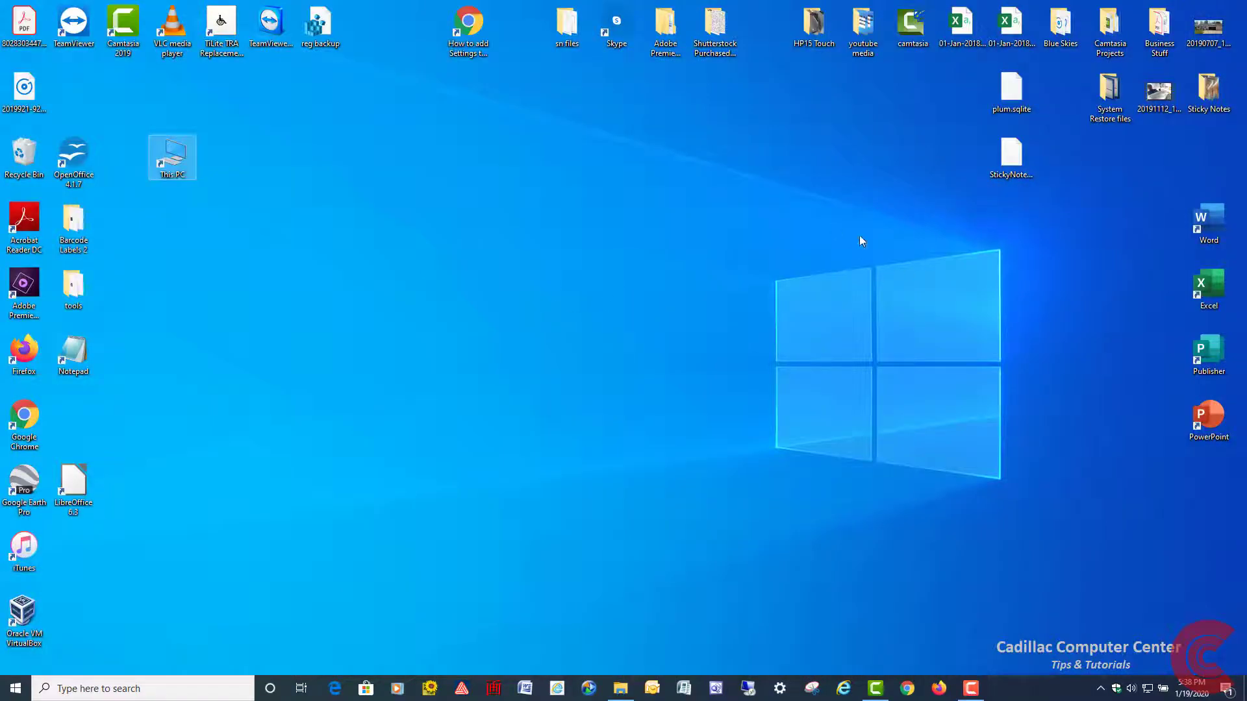
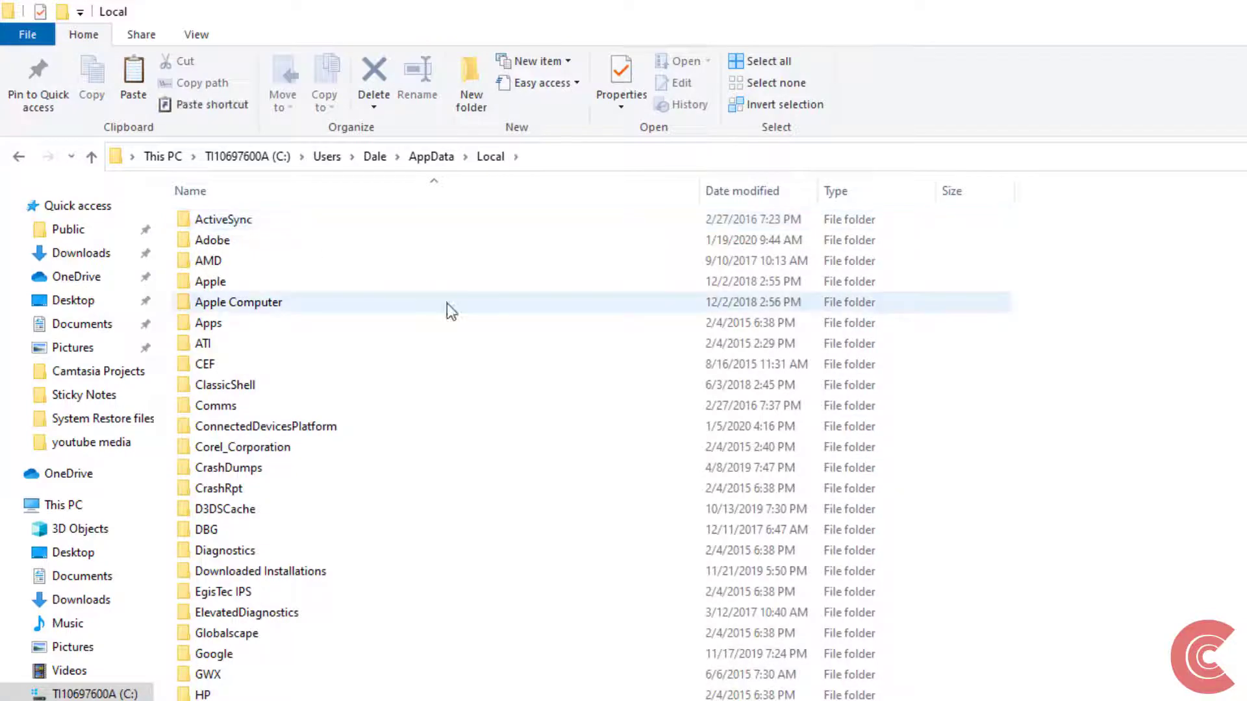
- From AppData\Local, go through Packages and Microsoft.MicrosoftStickyNotes_8wekyb3d8bbwe to open the LocalState folder
scroll(447, 303, "down", 5)
scroll(287, 562, "down", 2)
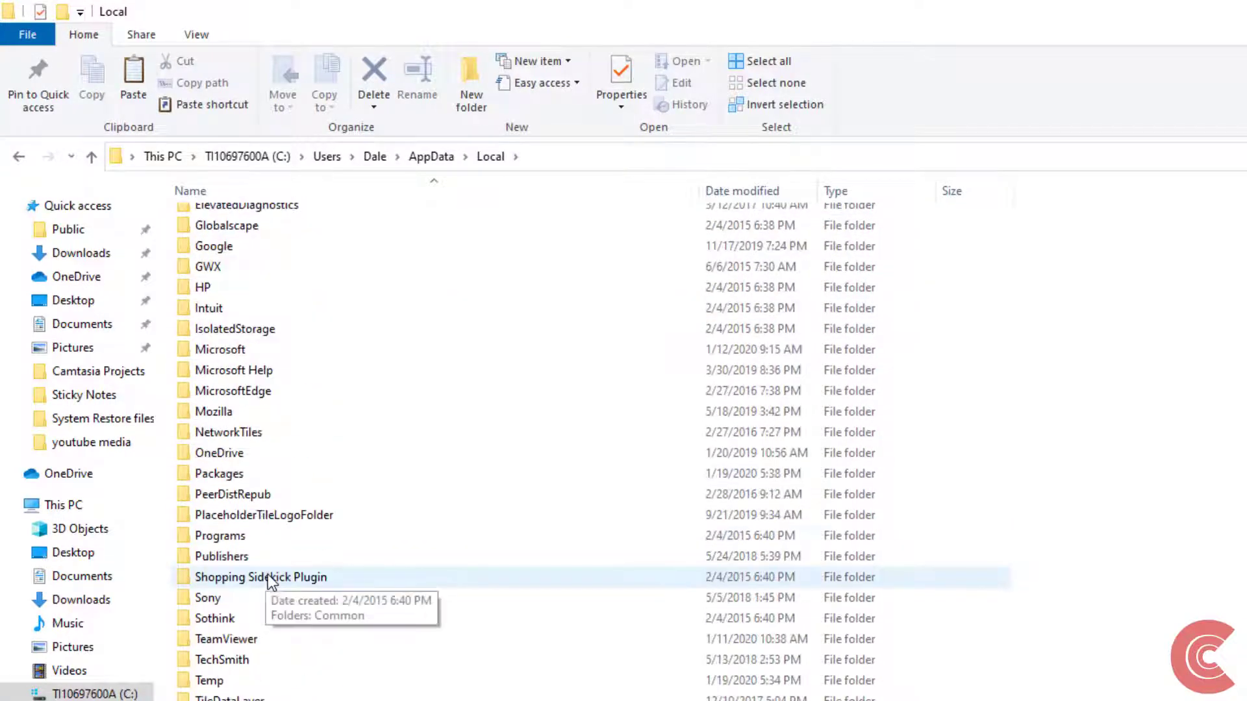
left_click(248, 474)
double_click(248, 473)
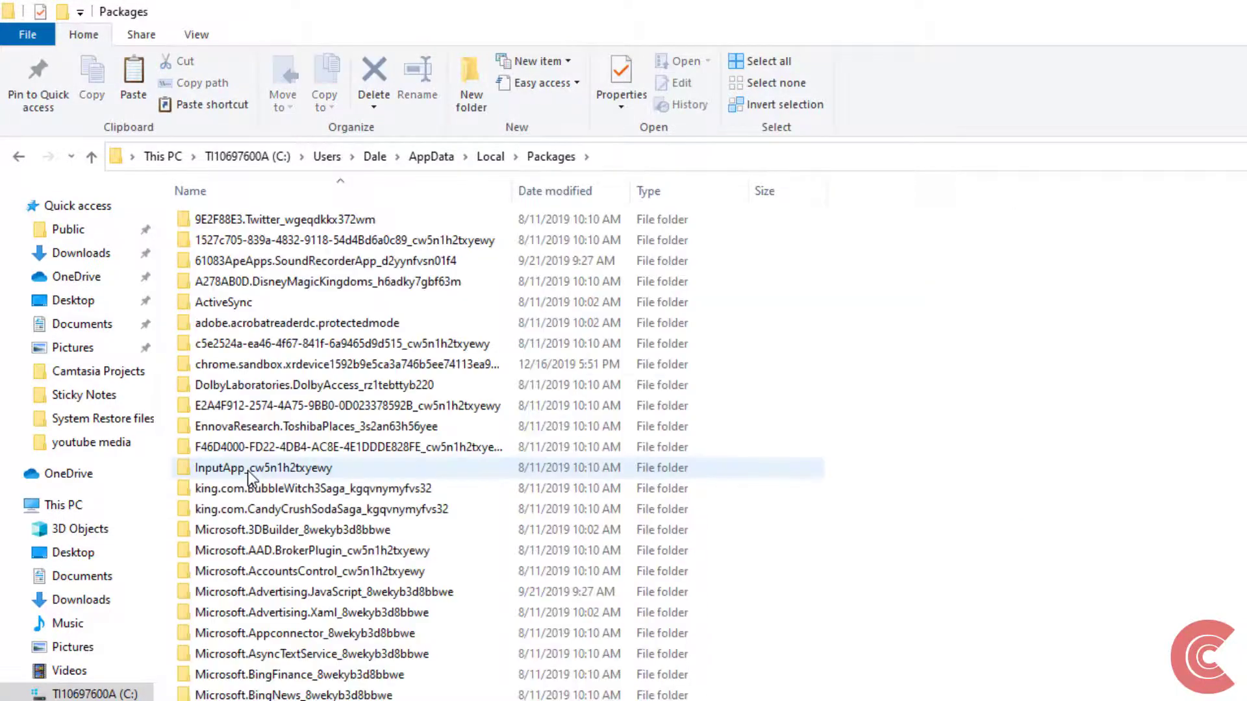
scroll(323, 396, "down", 6)
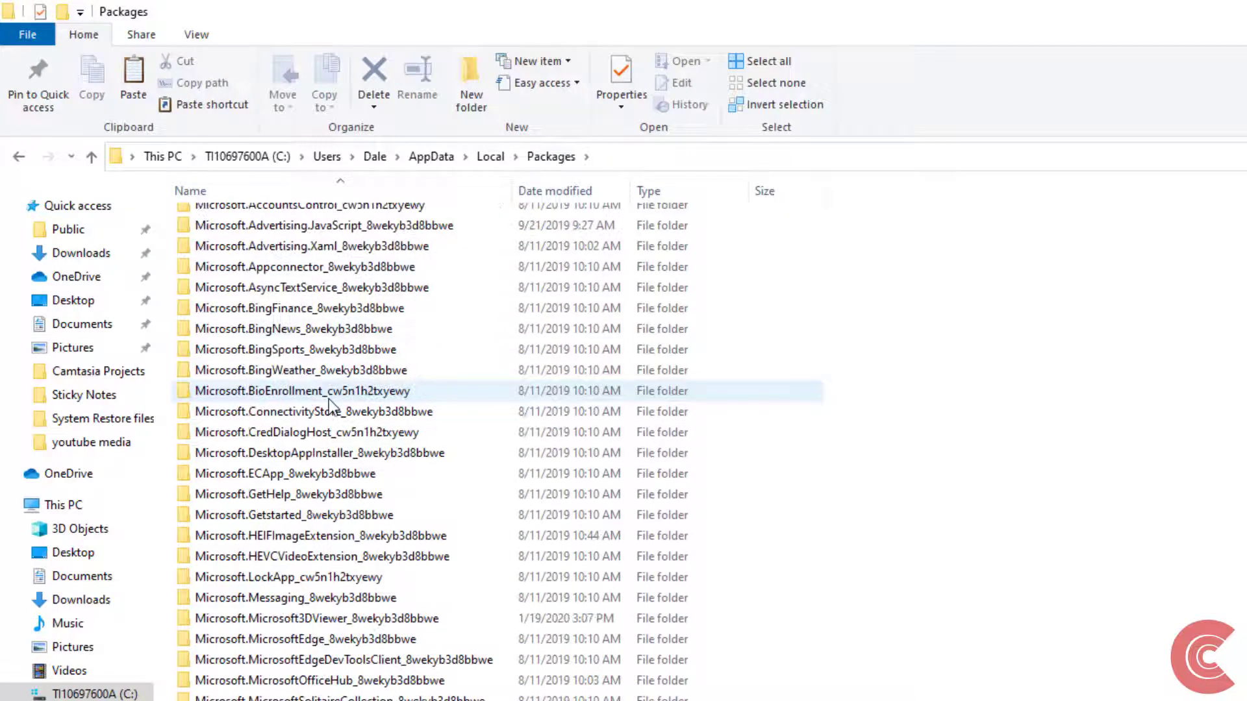
scroll(329, 398, "down", 2)
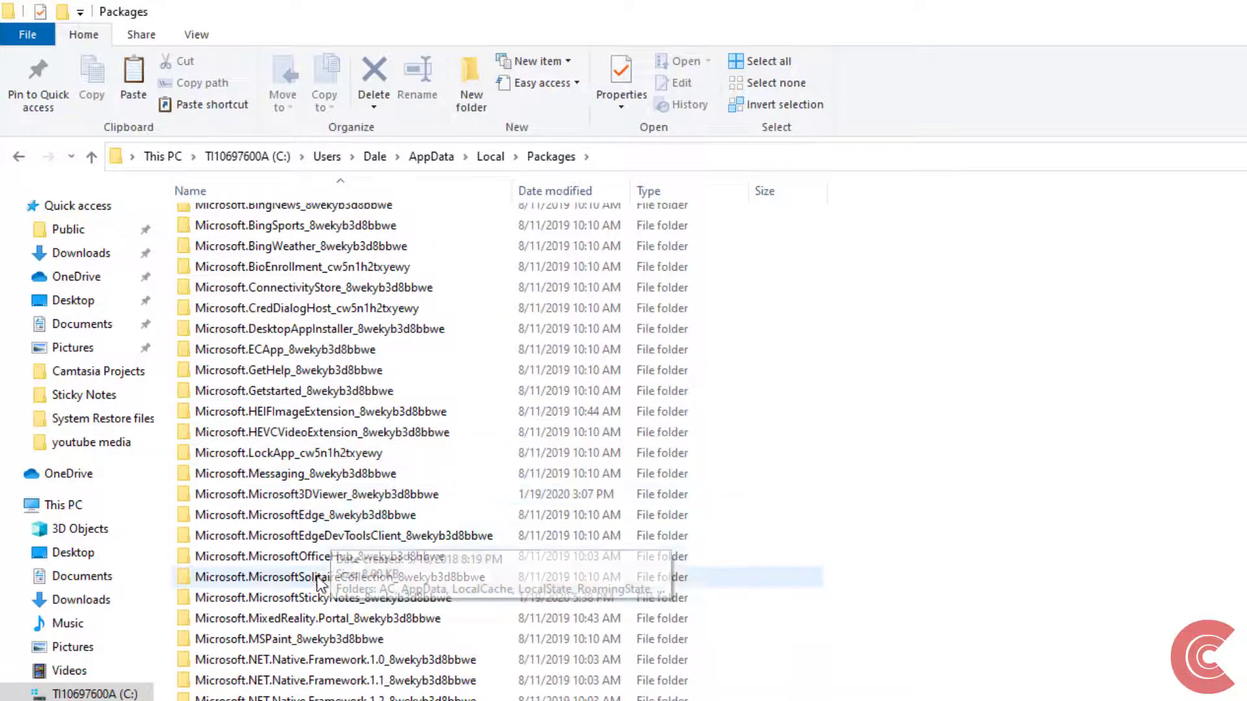
left_click(325, 598)
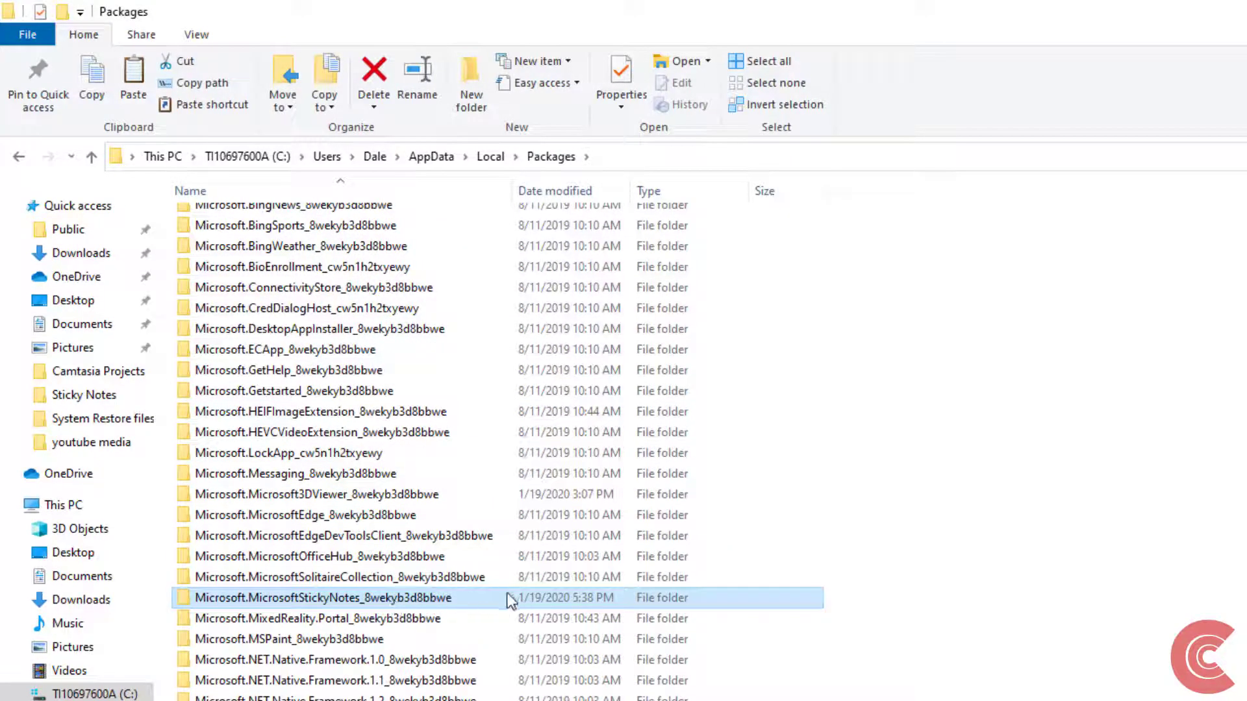
double_click(445, 597)
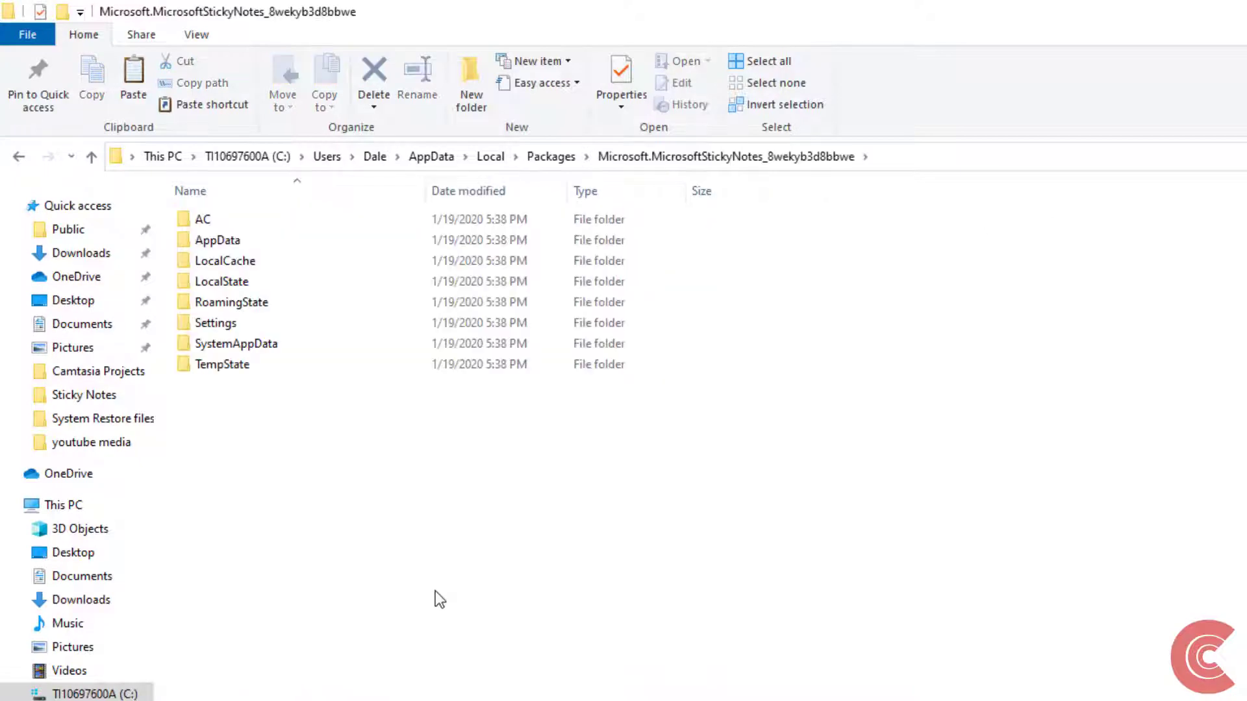
double_click(253, 283)
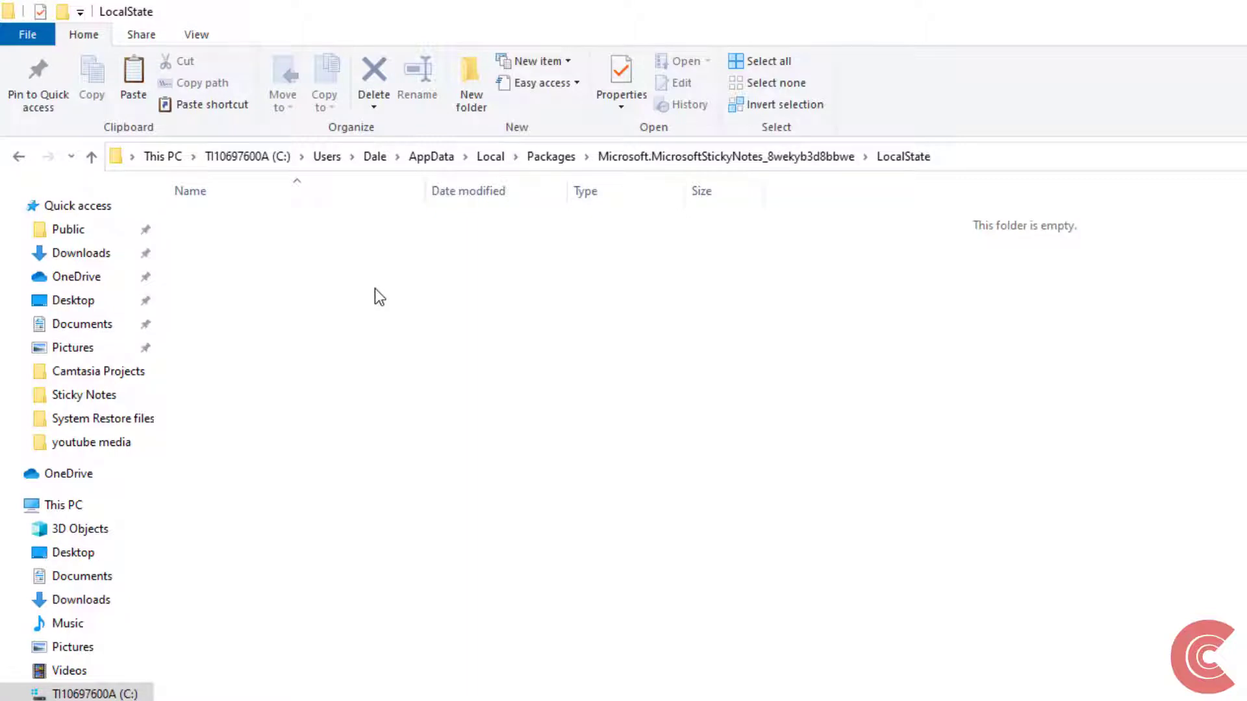
- Create a new folder named Legacy inside the LocalState folder
left_click(472, 81)
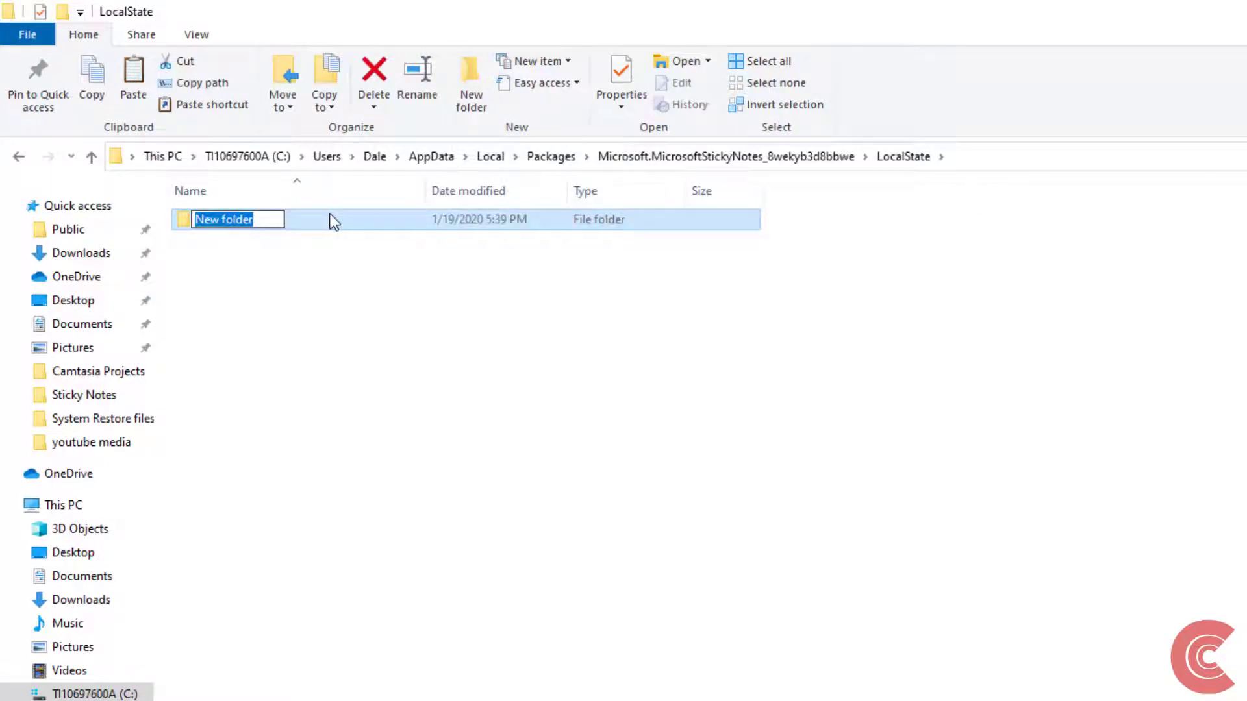
type("Lega")
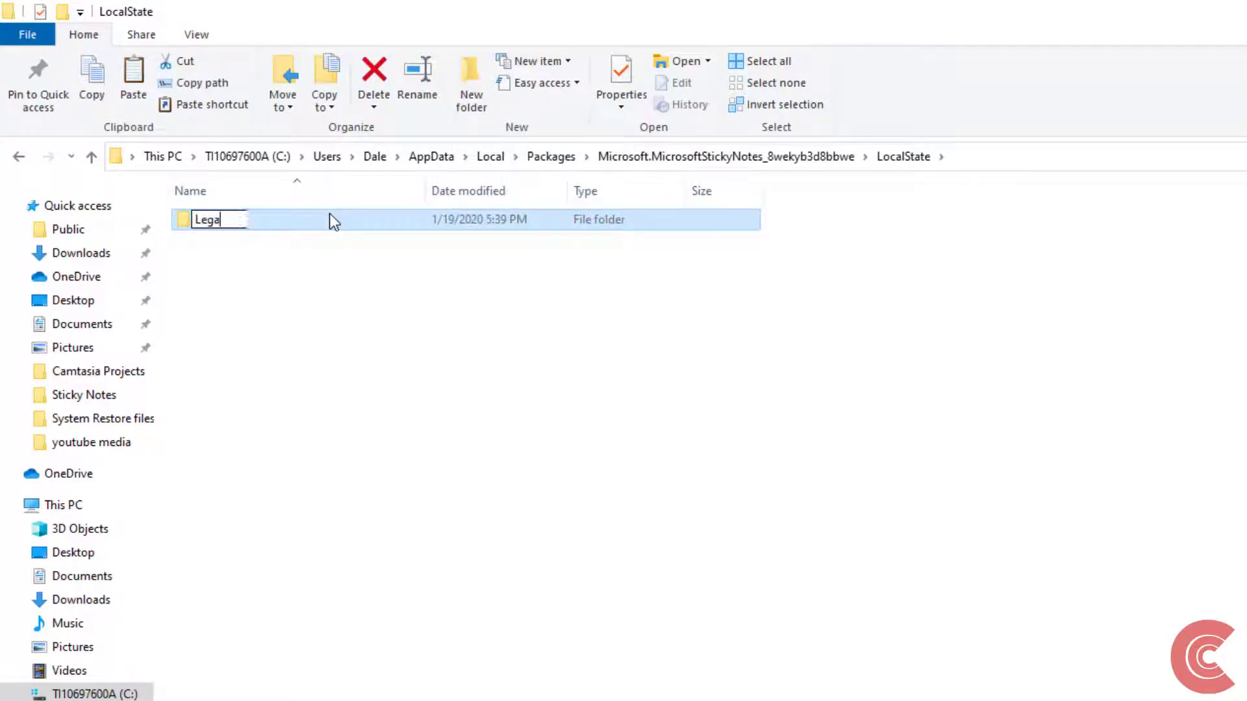
type("cy")
key("Return")
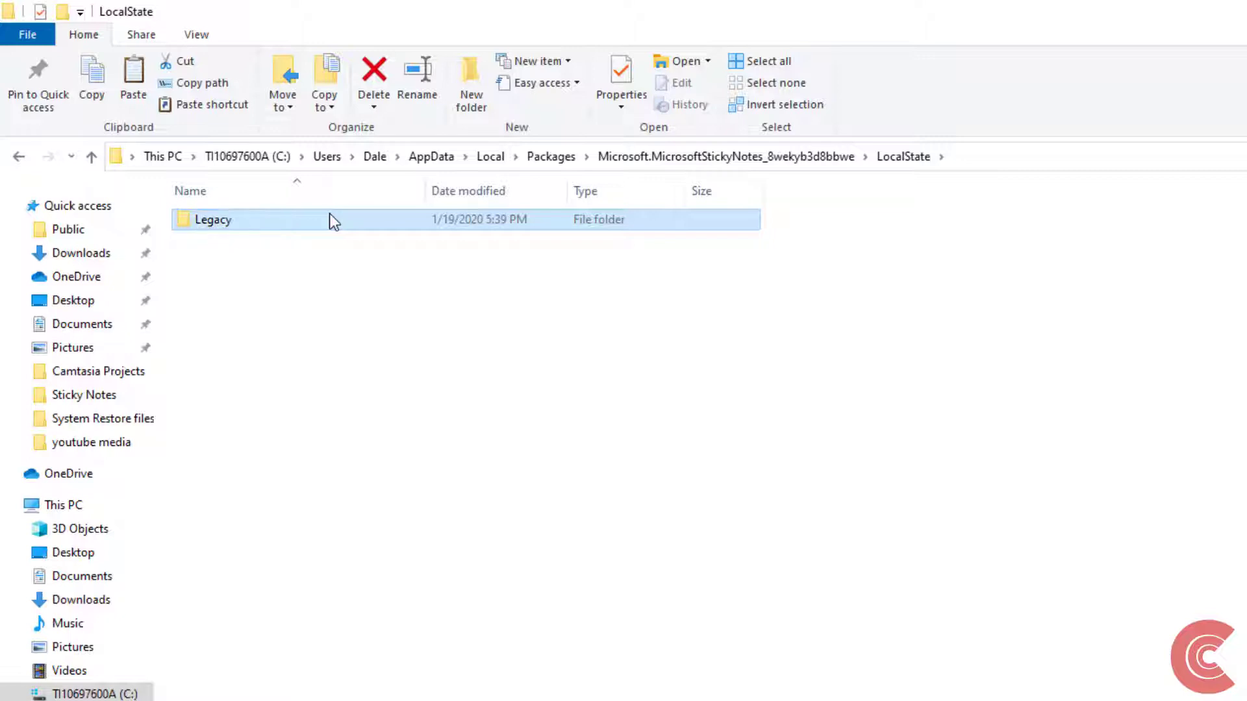
- Open the Legacy folder and paste the copied StickyNotes.snt file into it
double_click(279, 224)
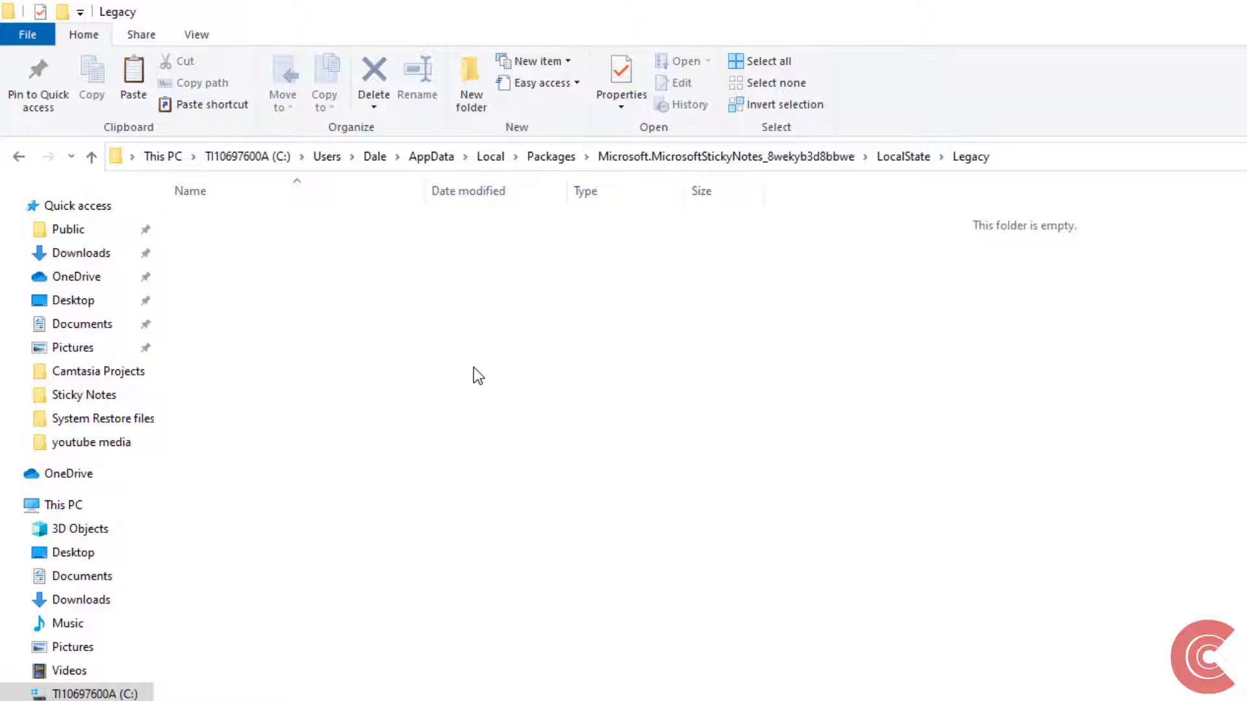
right_click(424, 364)
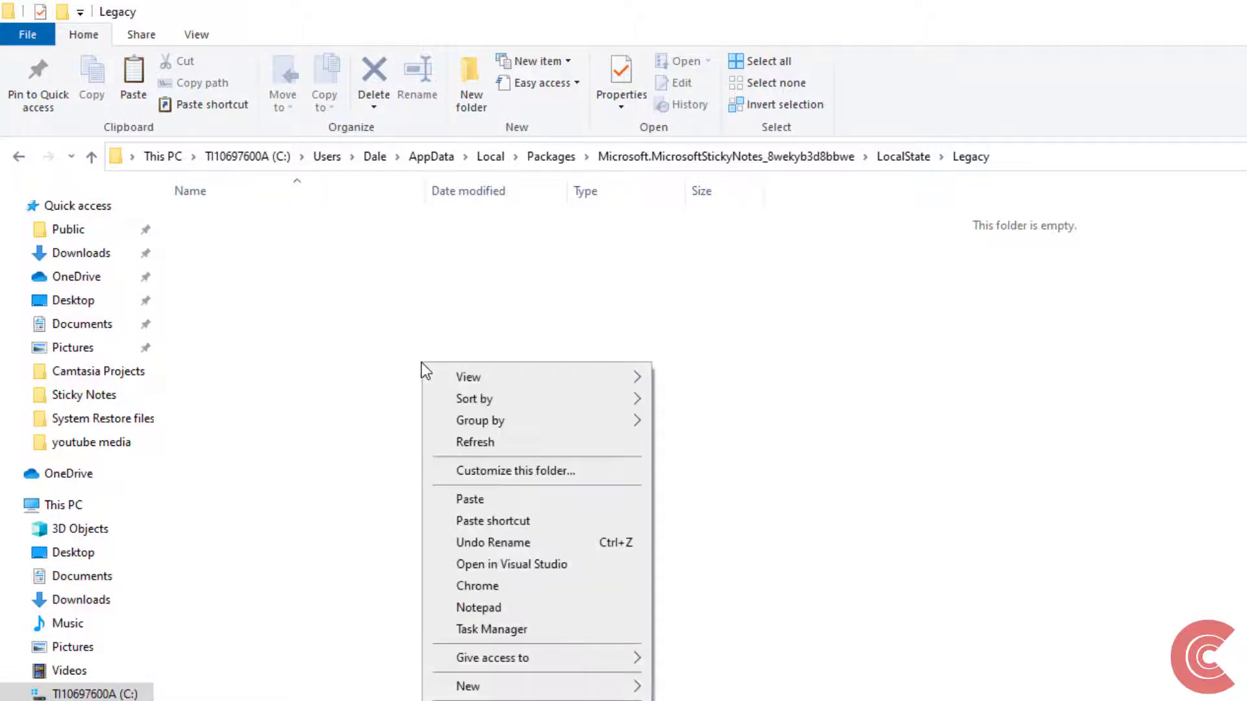
left_click(470, 499)
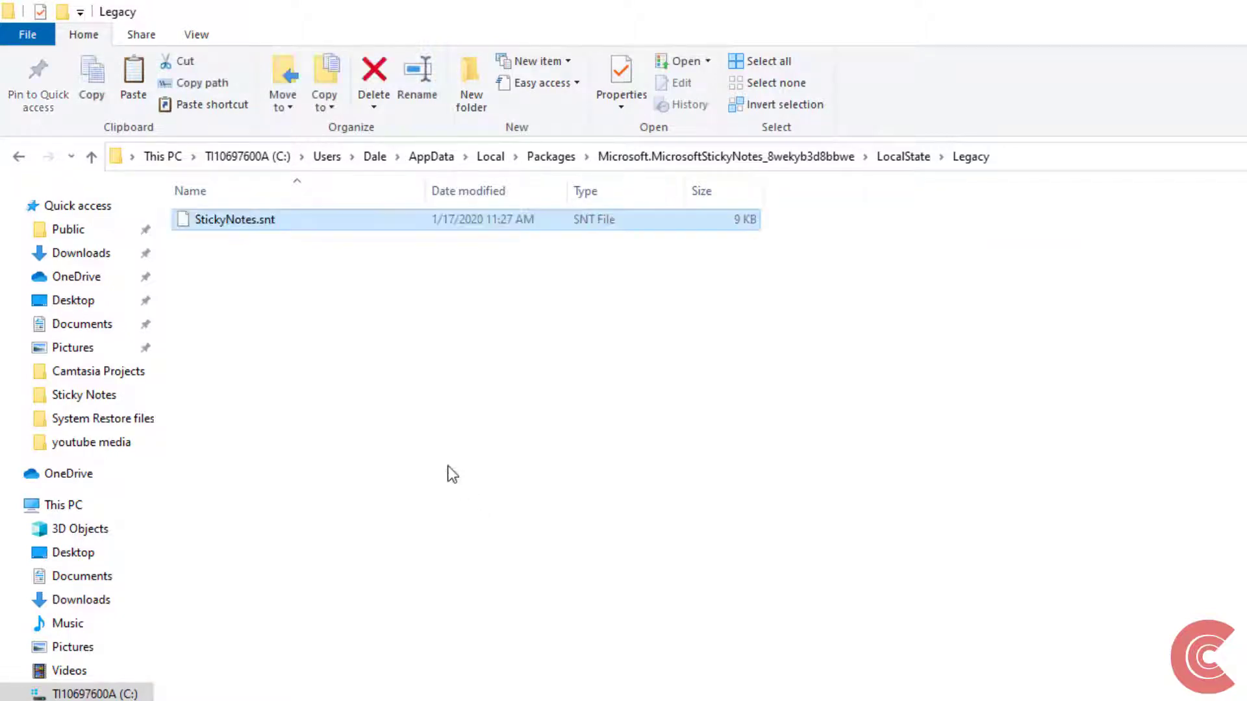
- Rename the StickyNotes.snt file in the Legacy folder as ThresholdNotes.snt
left_click(286, 224)
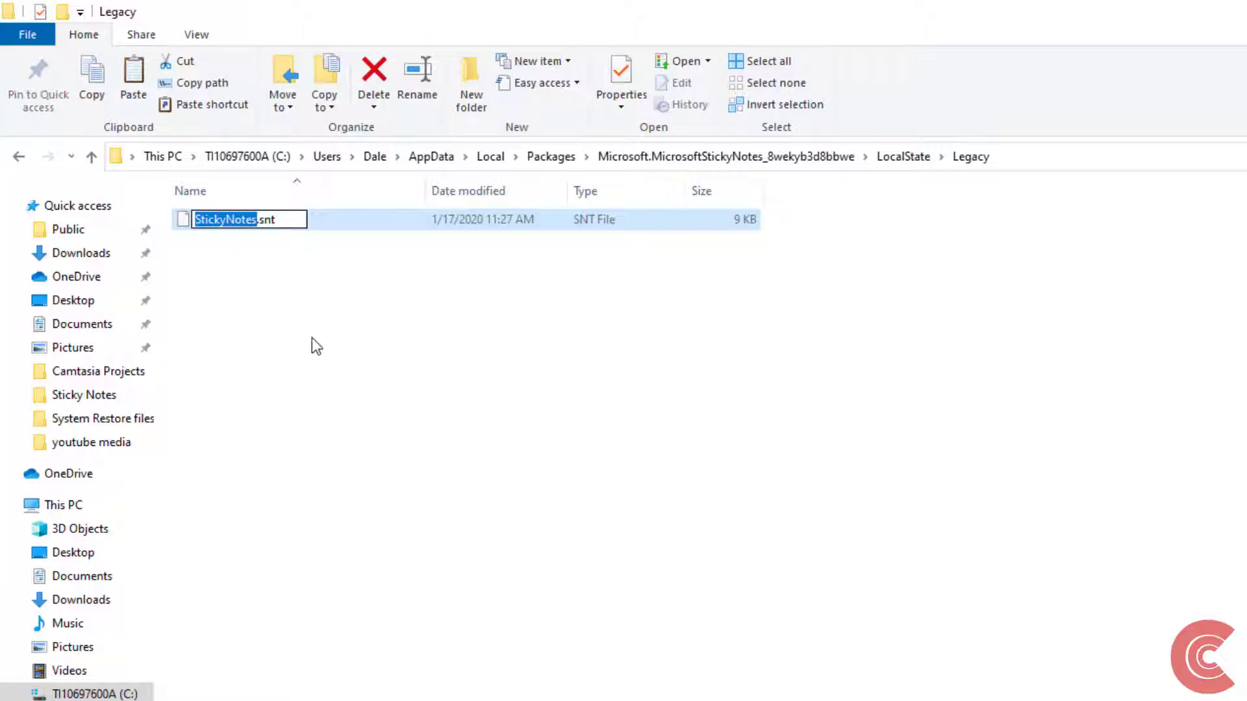
left_click(300, 313)
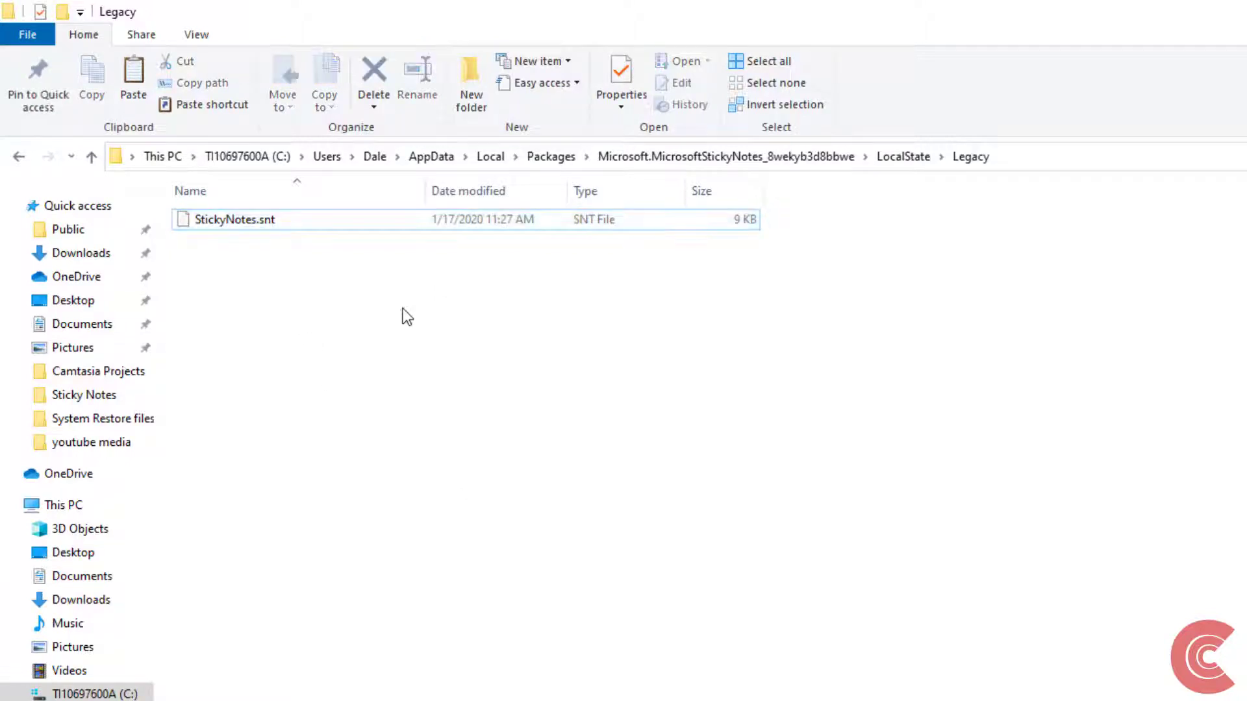
left_click(244, 225)
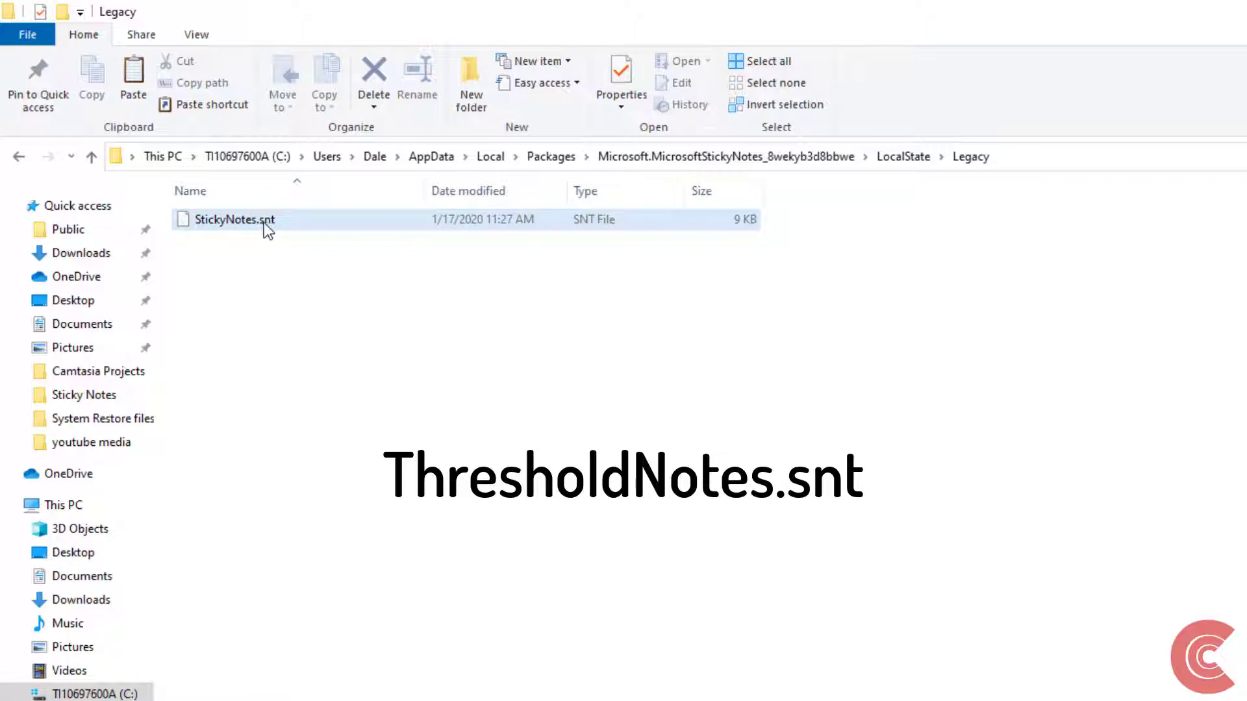
left_click(226, 221)
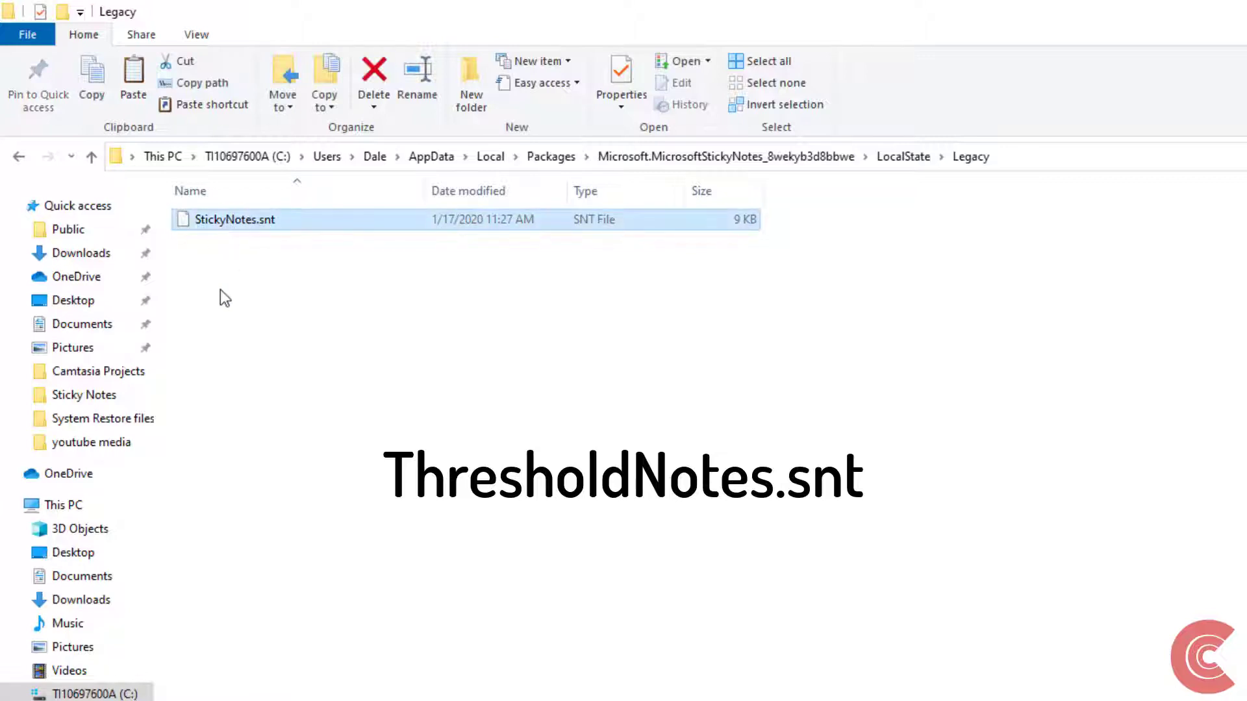
left_click(418, 77)
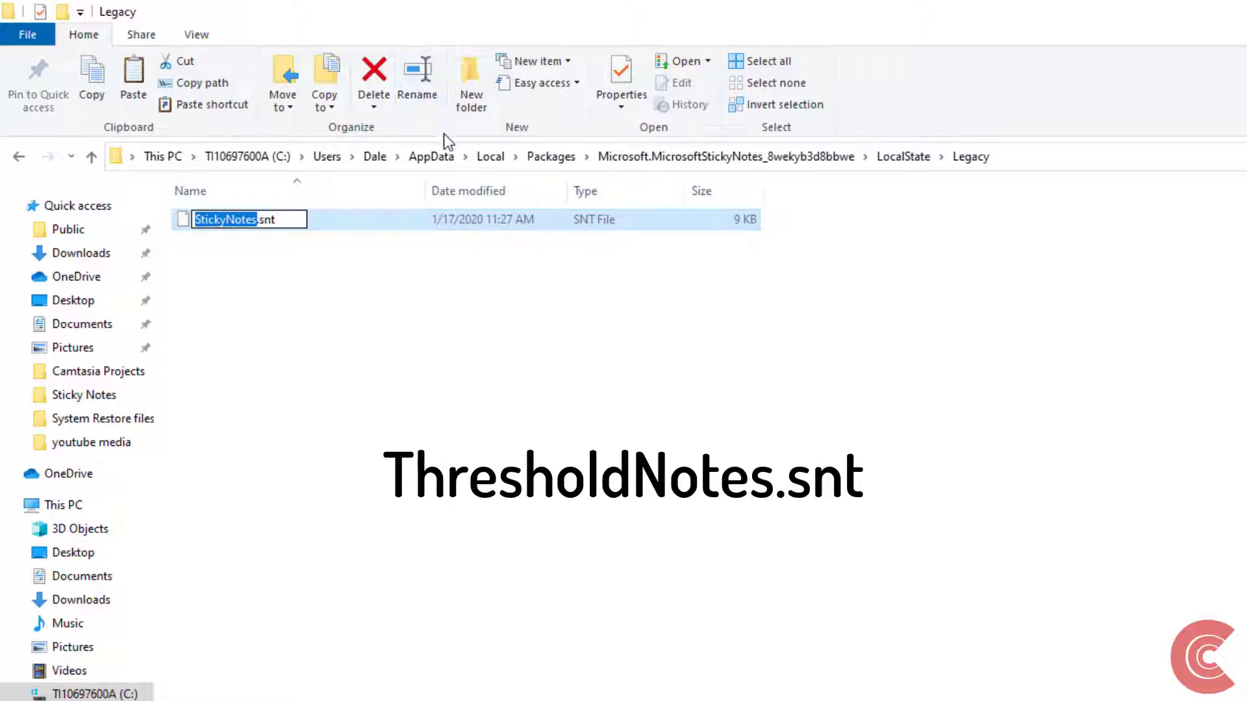
type("Thr")
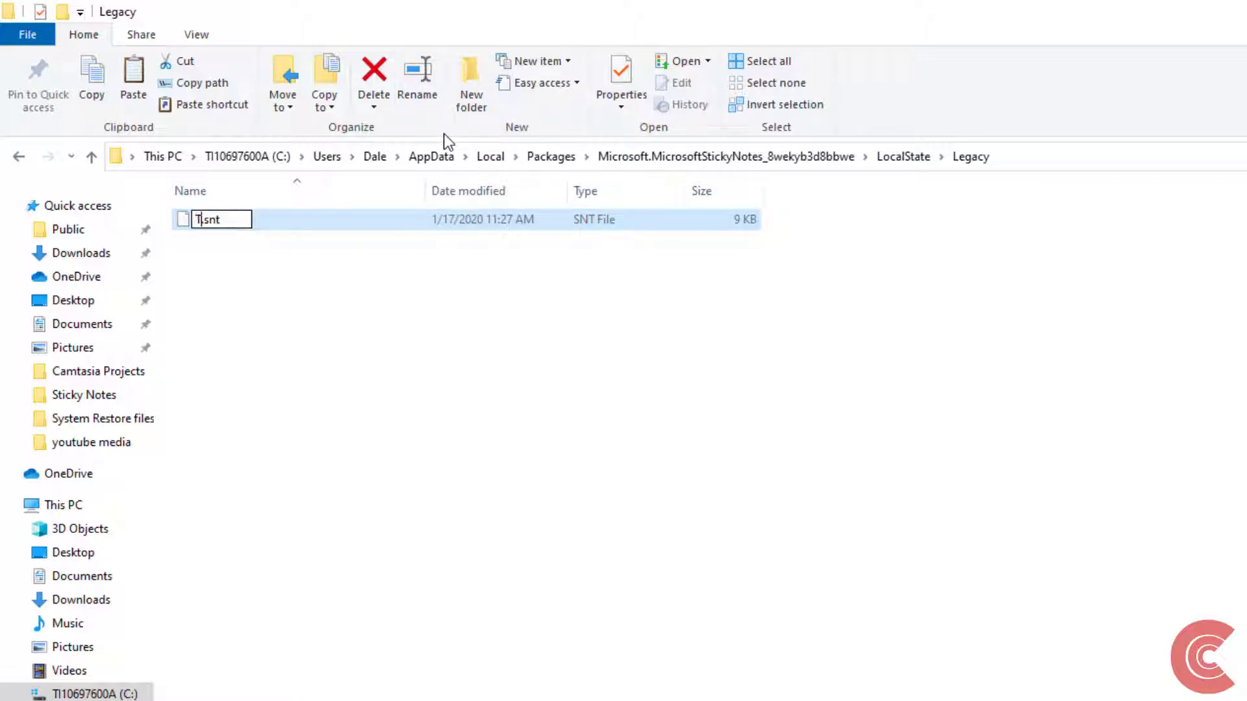
type("esh")
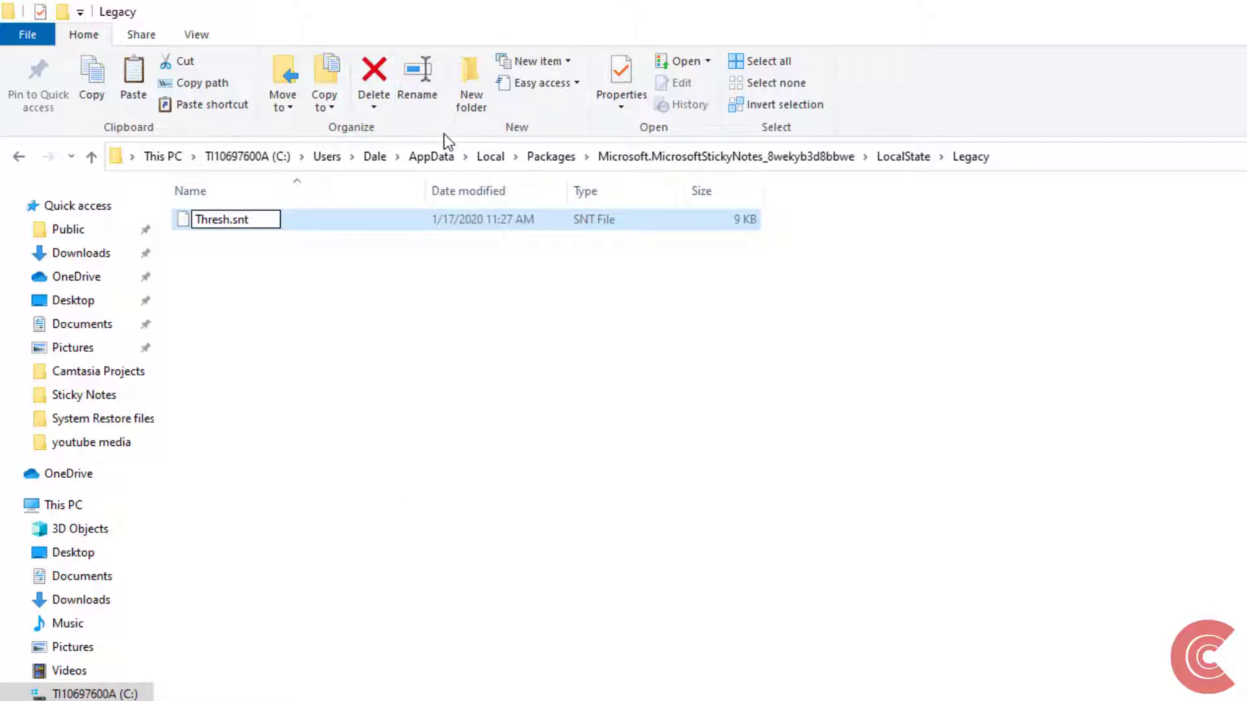
type("oldNotes")
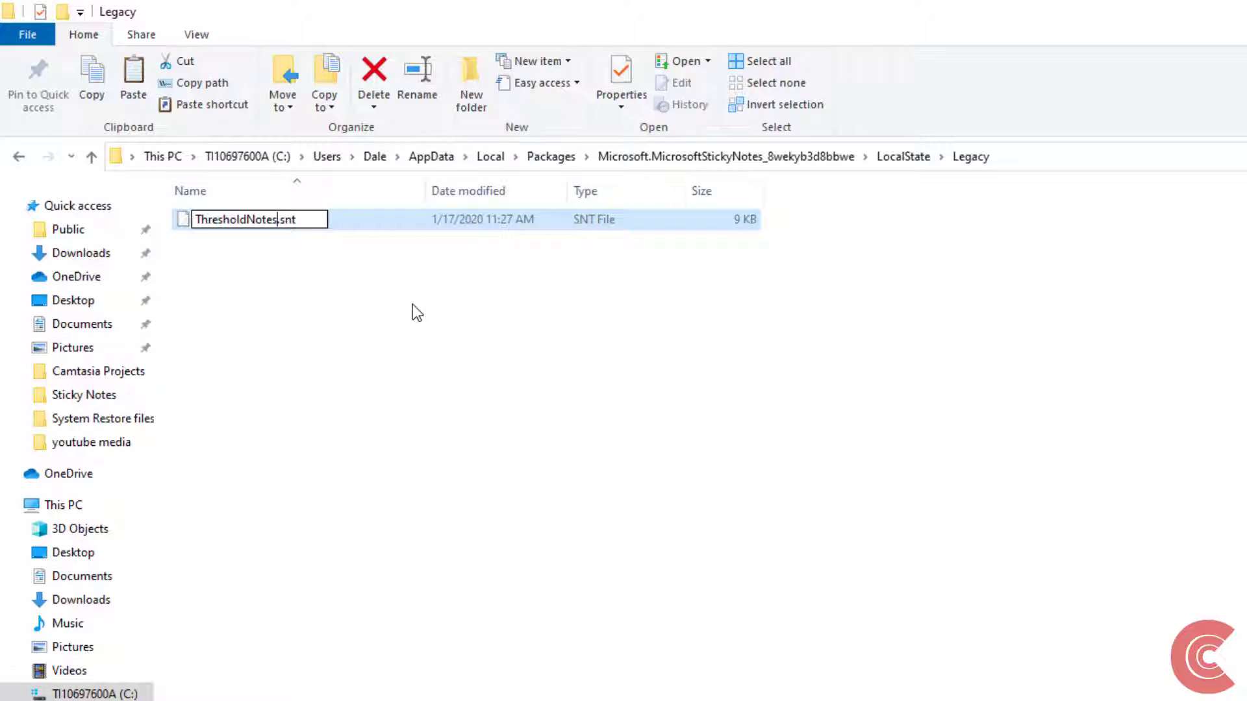
key("Return")
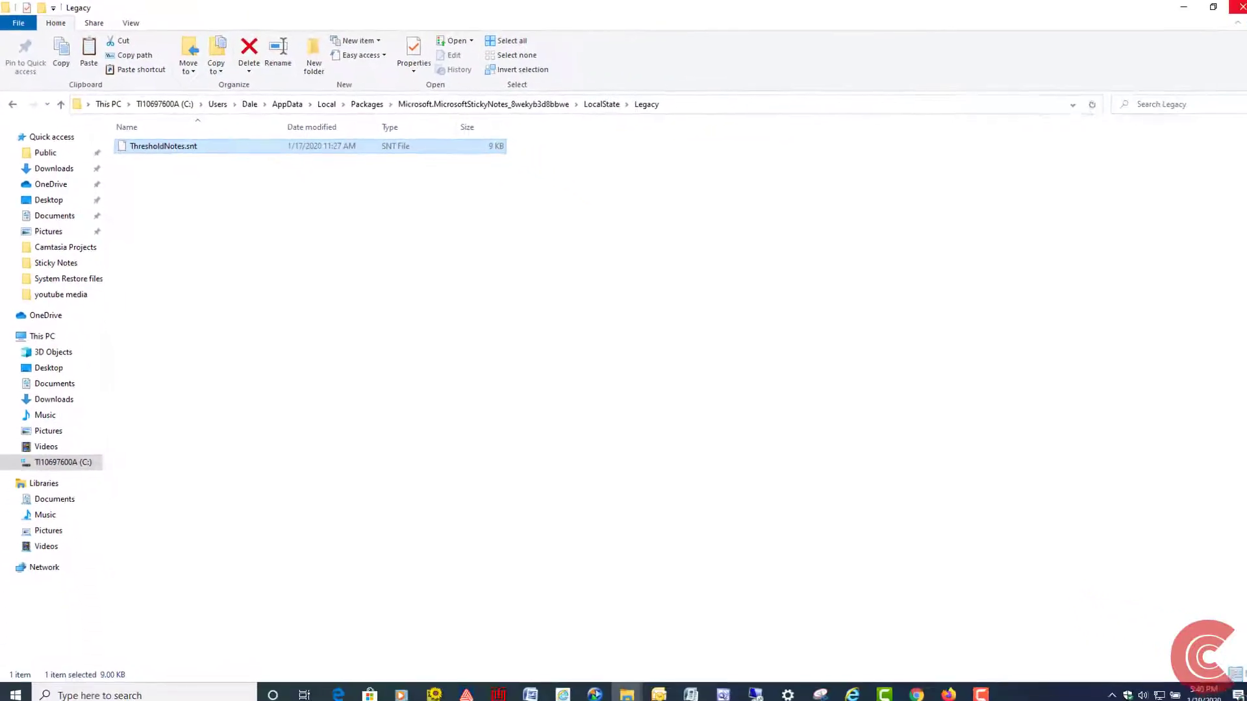
- Close the Legacy folder window, launch Sticky Notes without signing in, and move the notes list clear of the open notes
left_click(1231, 7)
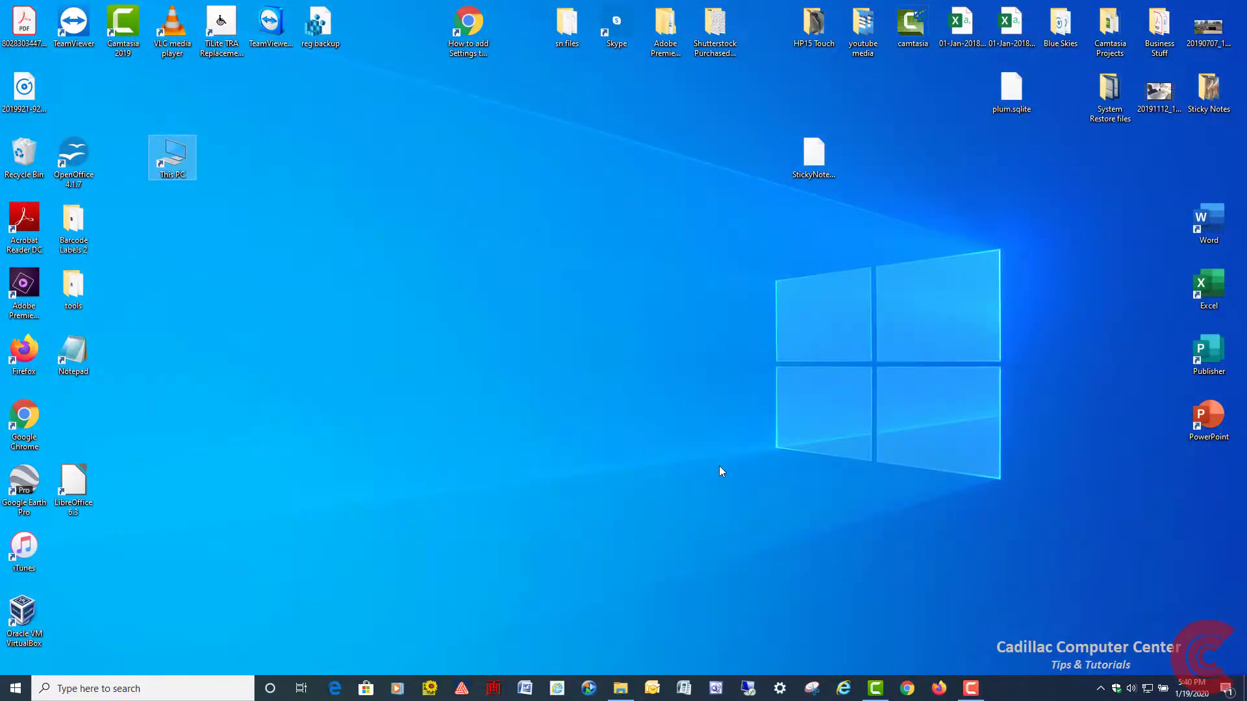
left_click(15, 688)
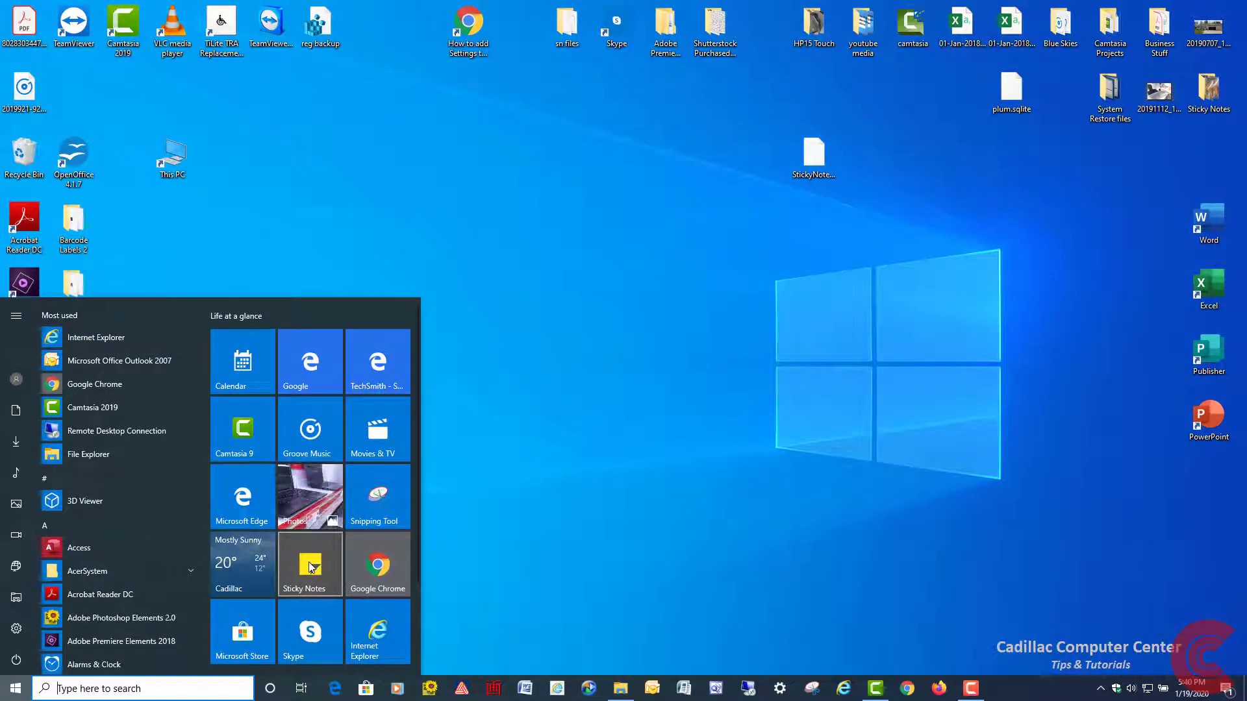
left_click(311, 583)
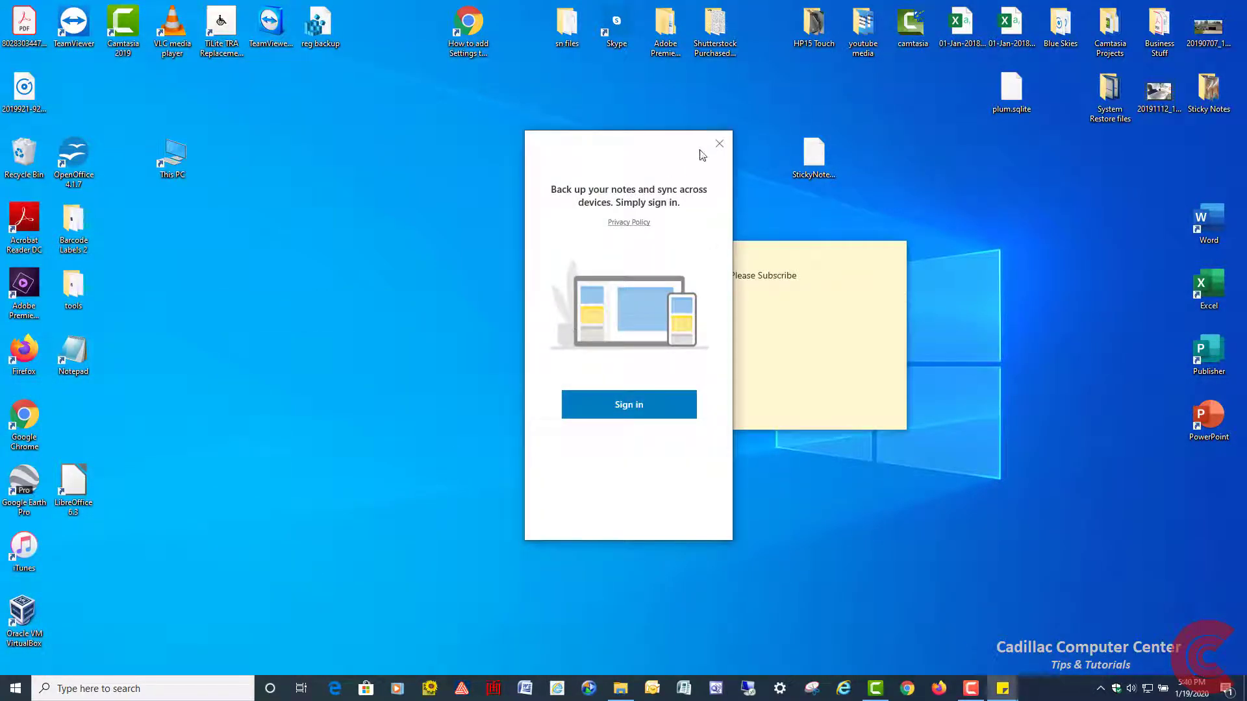
left_click(721, 144)
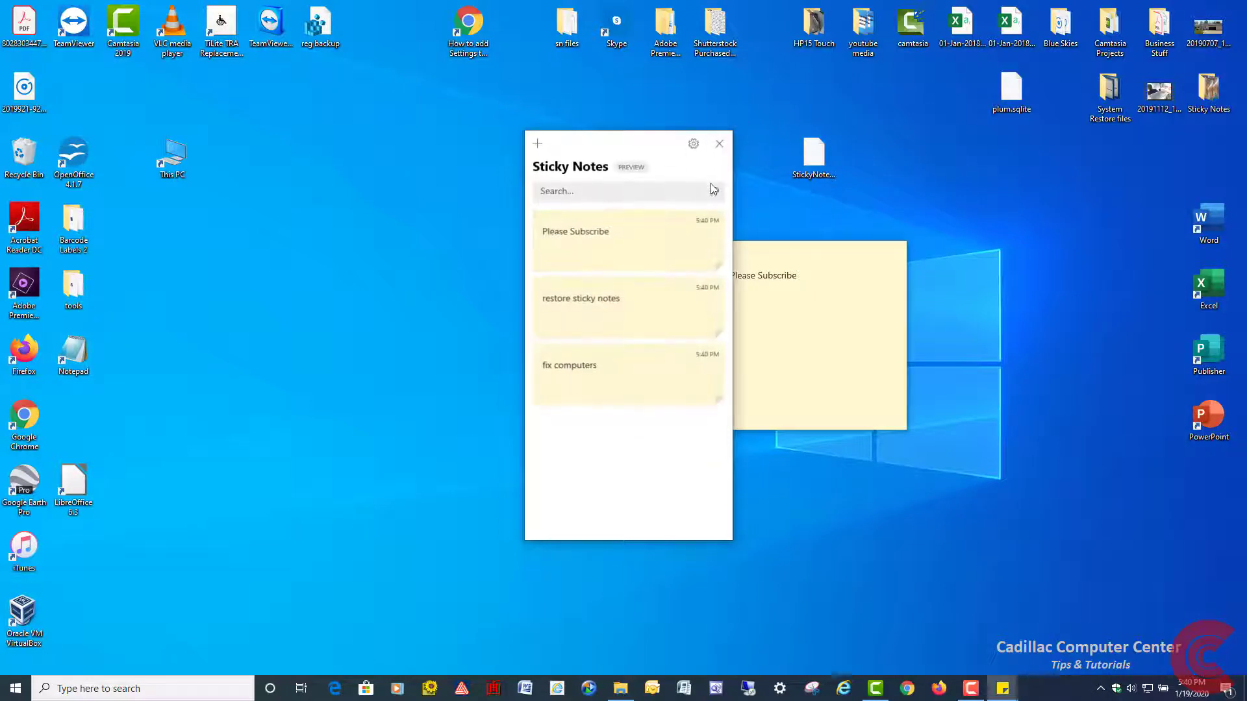
left_click_drag(646, 144, 377, 137)
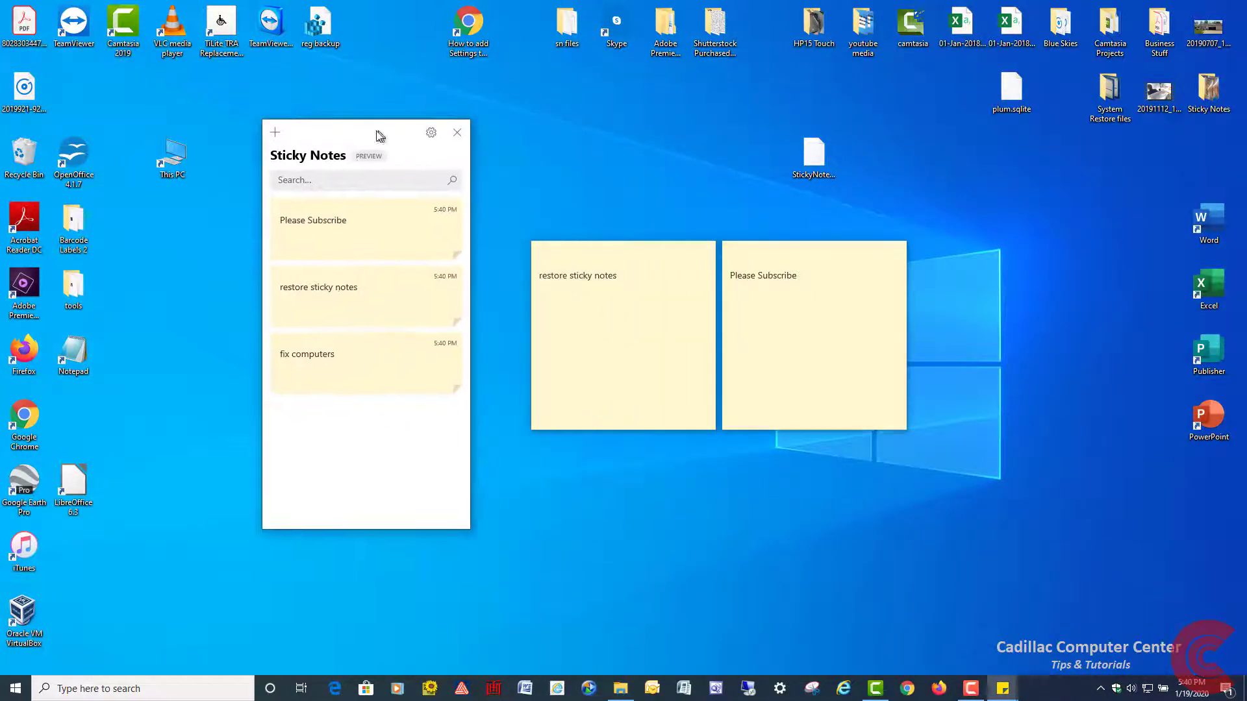
- Close the "restore sticky notes" and "Please Subscribe" notes, then close the Sticky Notes list
left_click(624, 256)
left_click(704, 252)
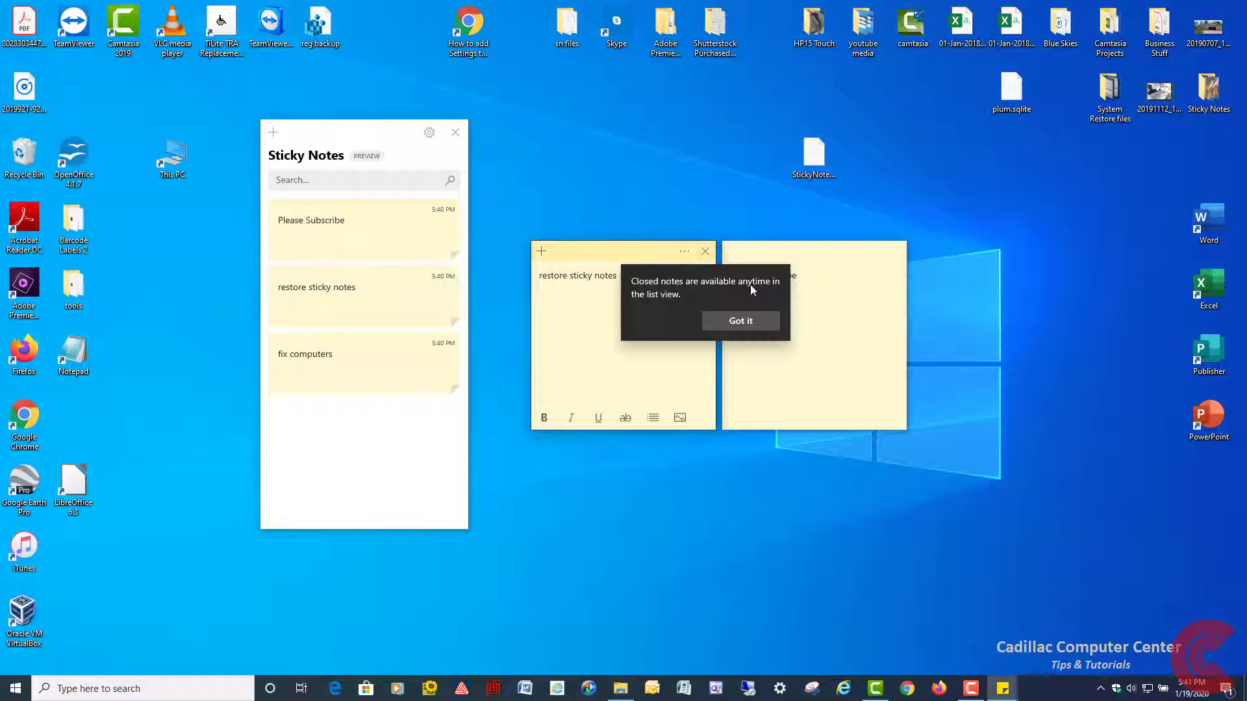
left_click(741, 321)
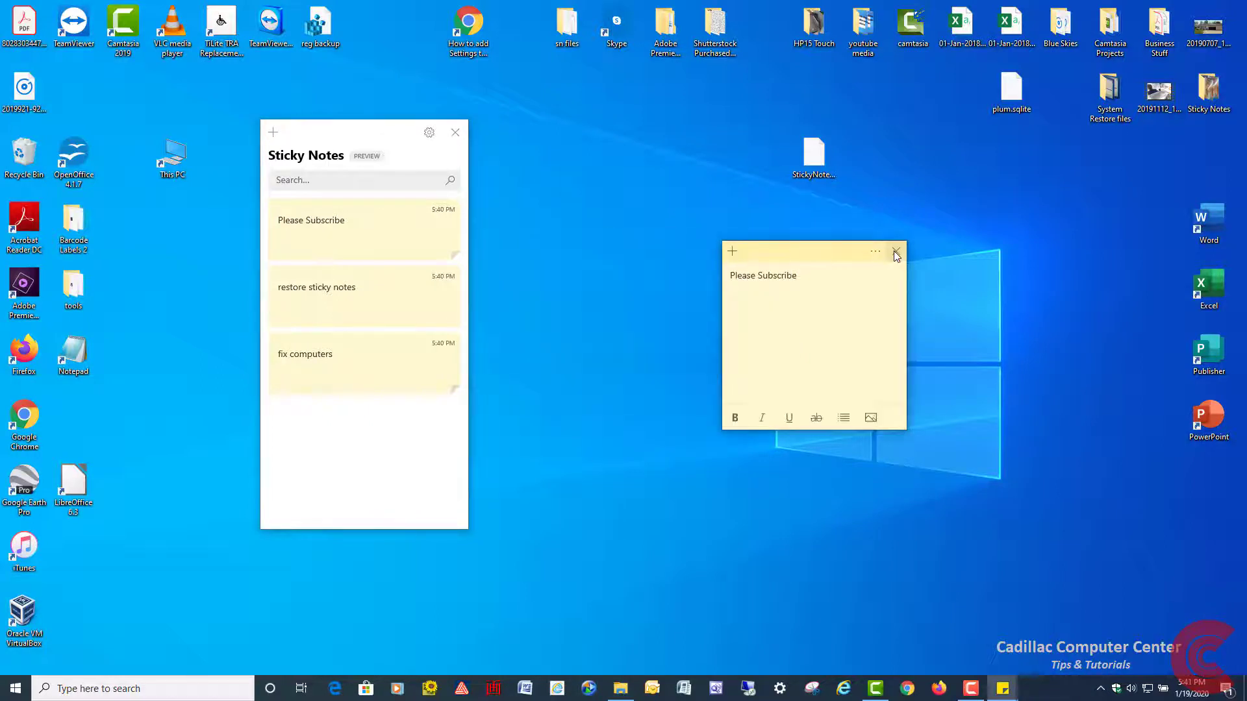
left_click(895, 253)
left_click(456, 132)
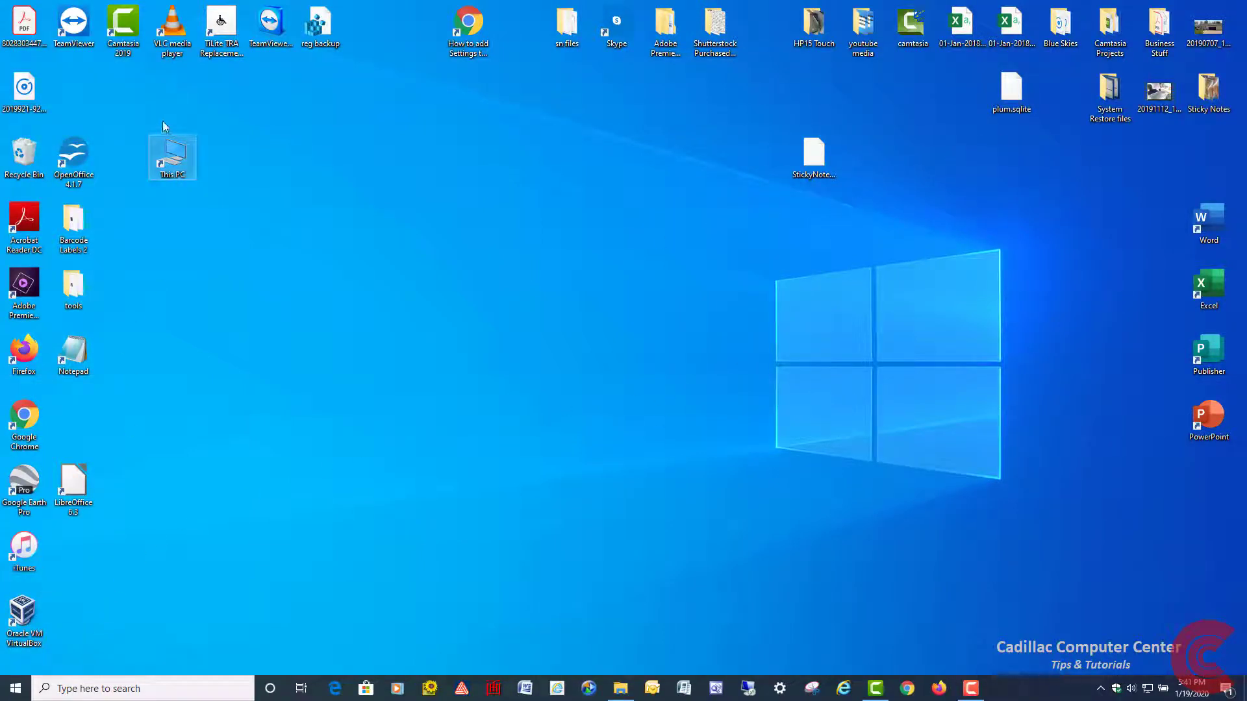
- From This PC, browse the C: drive through Users and the user's profile folder to AppData\Local
double_click(174, 164)
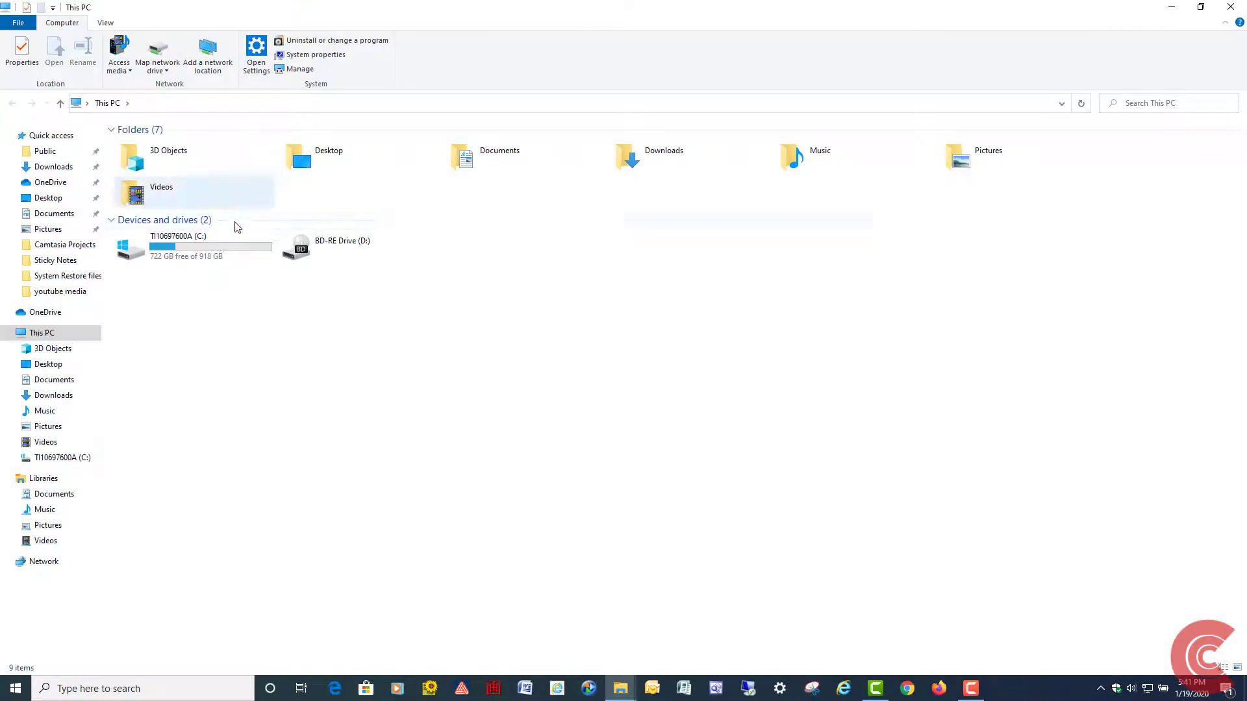
double_click(211, 243)
scroll(212, 269, "down", 1)
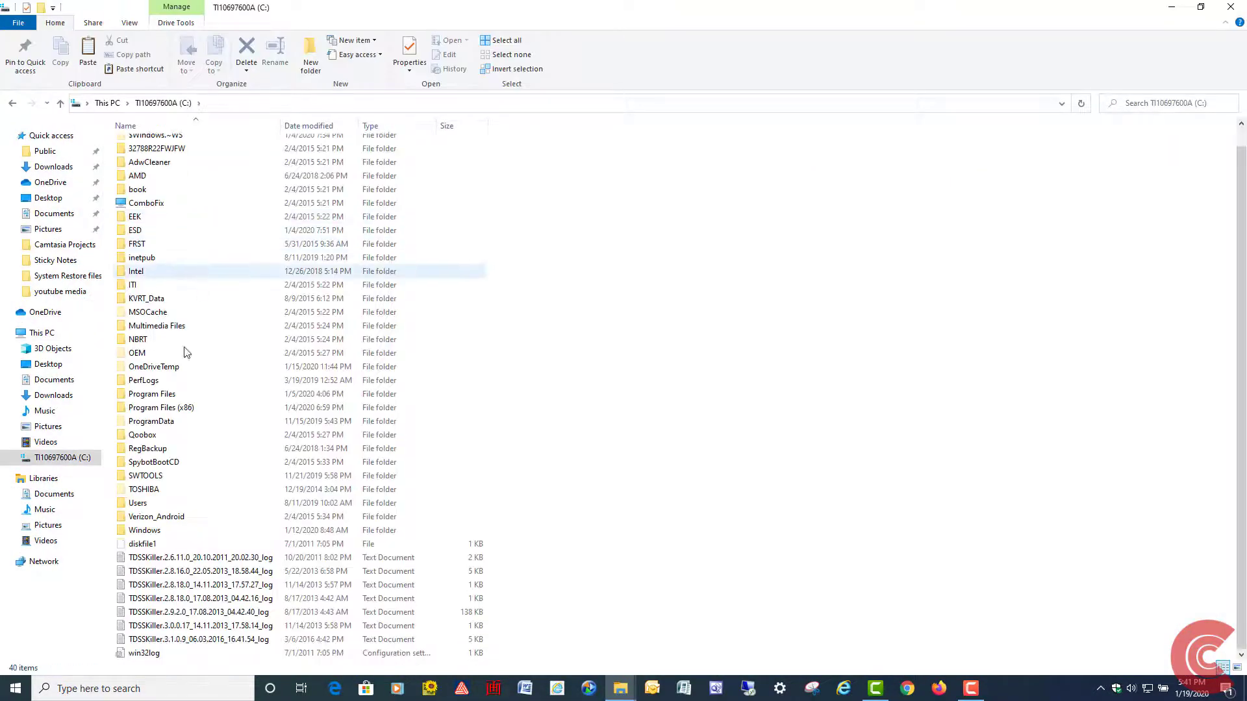
double_click(150, 504)
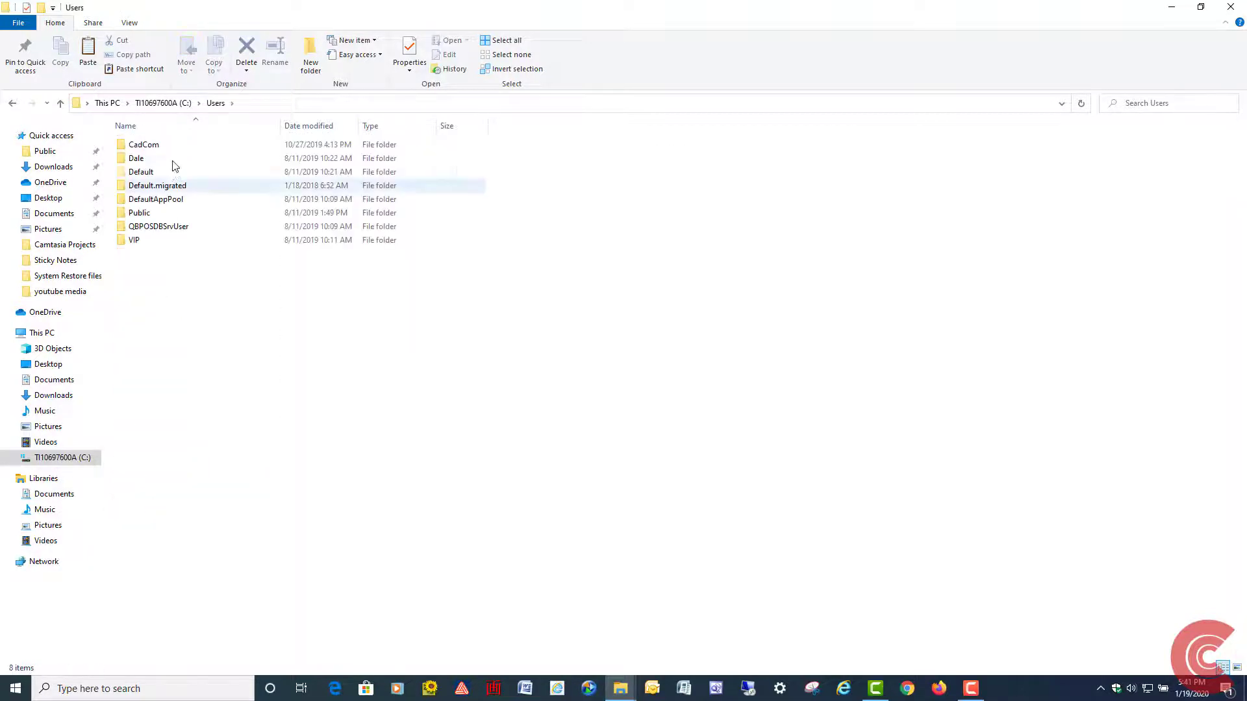
left_click(168, 164)
double_click(168, 162)
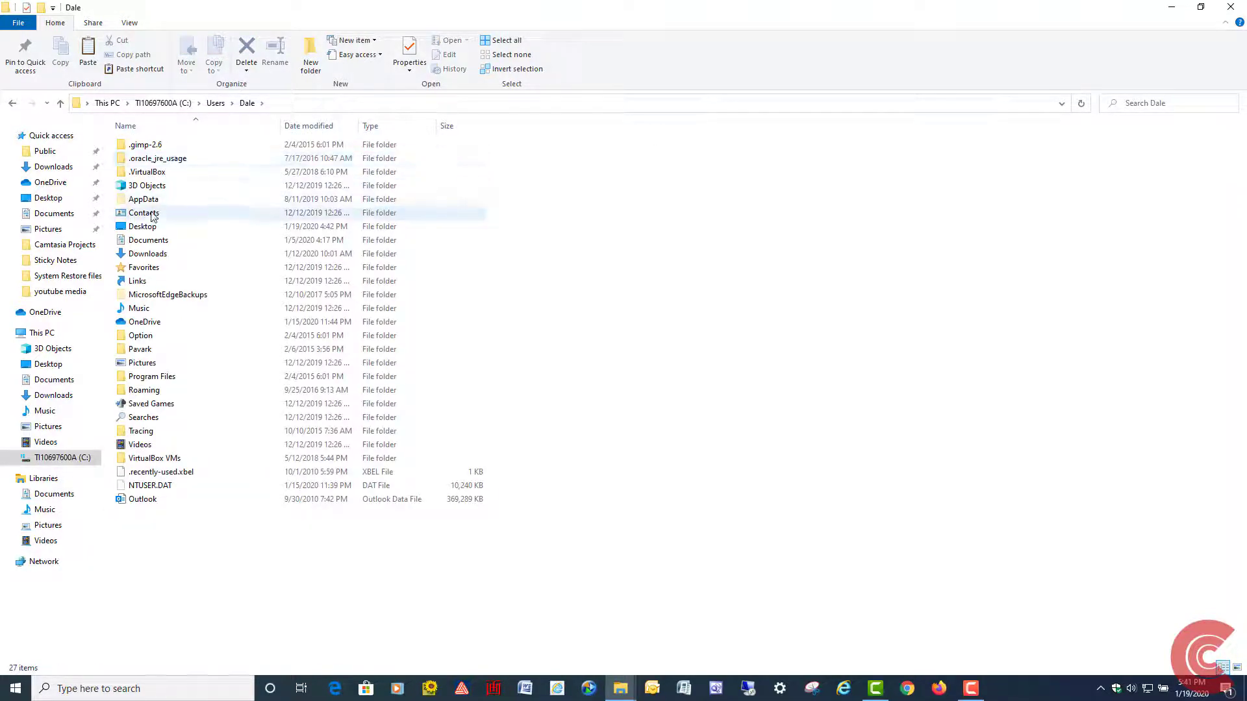
double_click(162, 200)
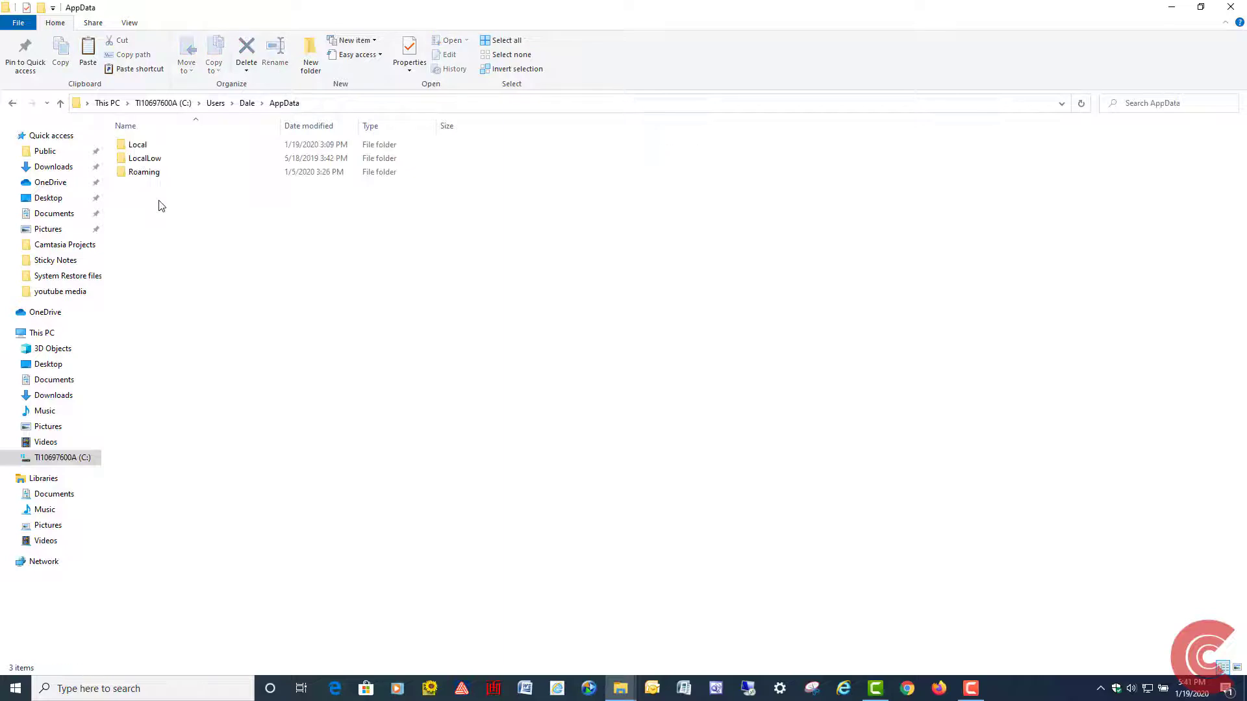
double_click(163, 149)
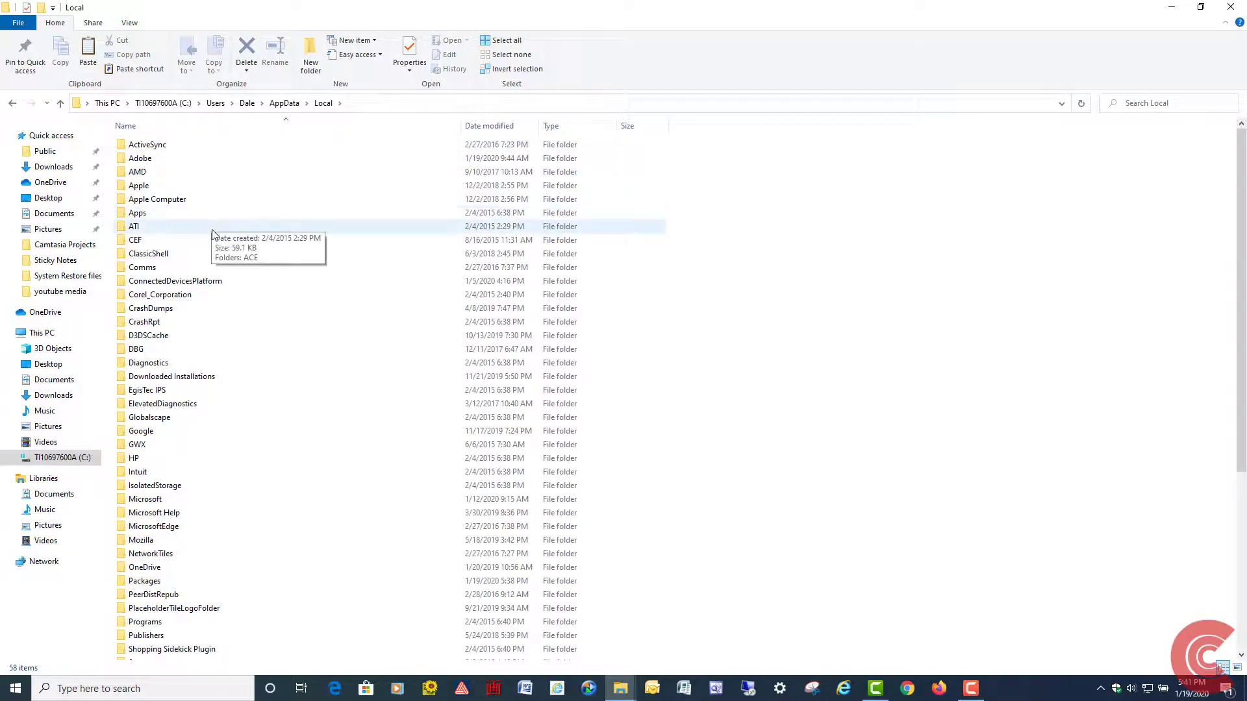
- From AppData\Local, return through Packages and Microsoft.MicrosoftStickyNotes_8wekyb3d8bbwe to the LocalState folder
scroll(214, 241, "down", 2)
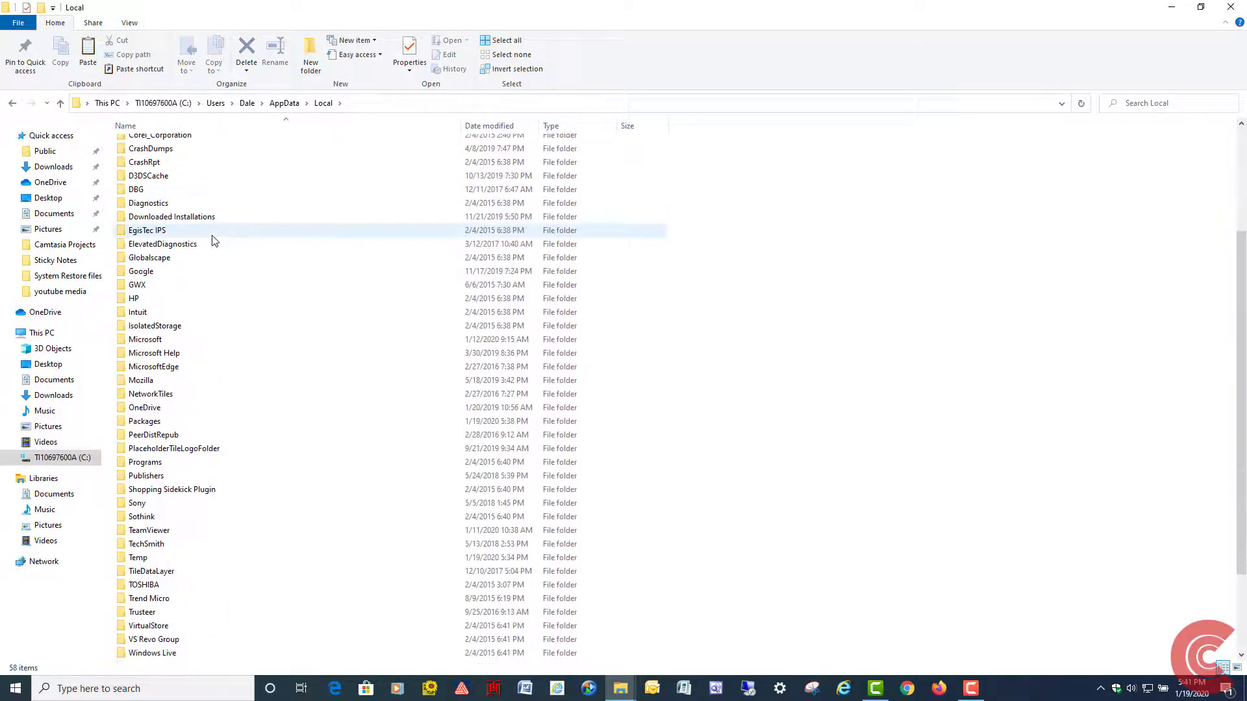
double_click(143, 420)
scroll(203, 234, "down", 10)
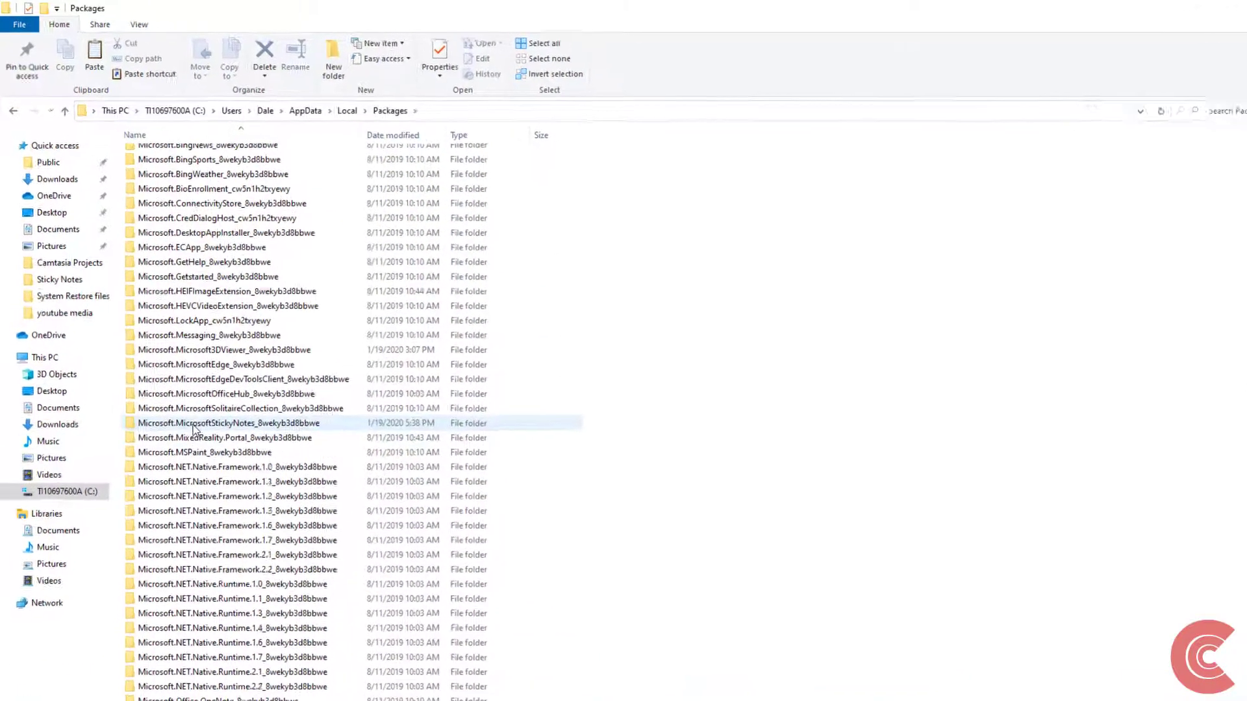
double_click(206, 423)
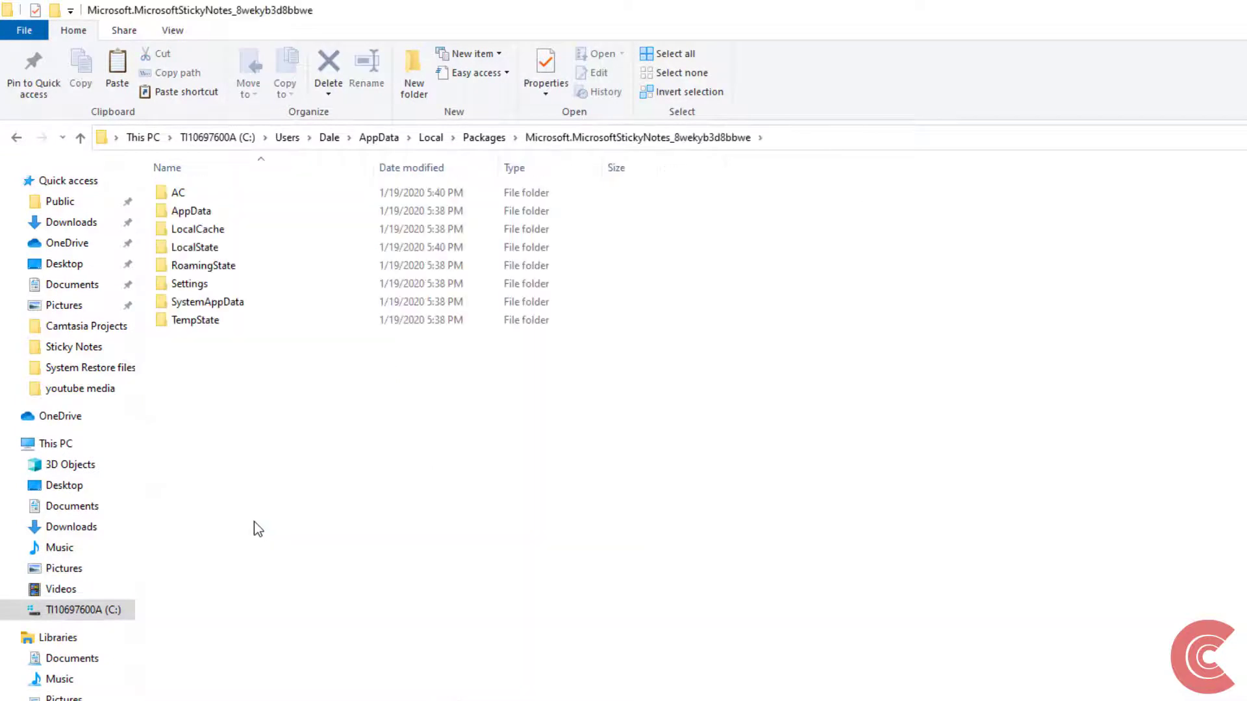
double_click(218, 248)
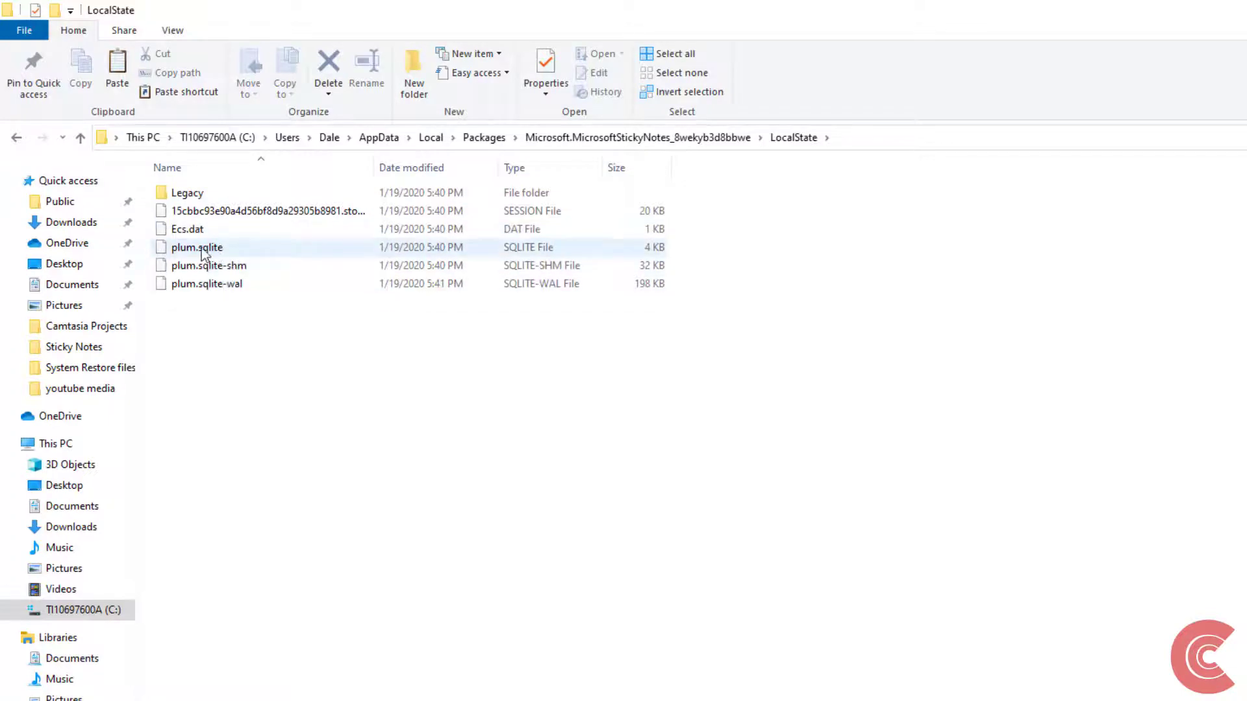
- Select Ecs.dat, plum.sqlite, plum.sqlite-shm and plum.sqlite-wal in LocalState to examine the Sticky Notes files, then close the folder window
left_click(201, 231)
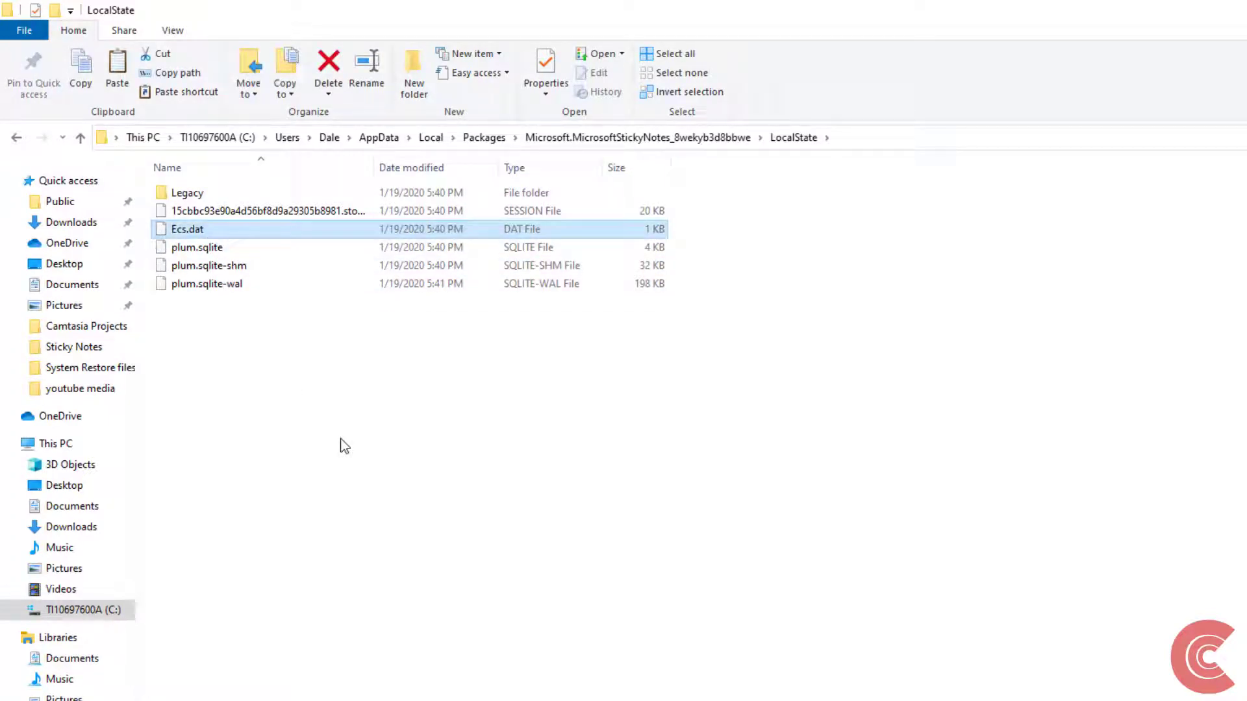
key("shift+Down")
key("shift+Down")
key("shift+Down")
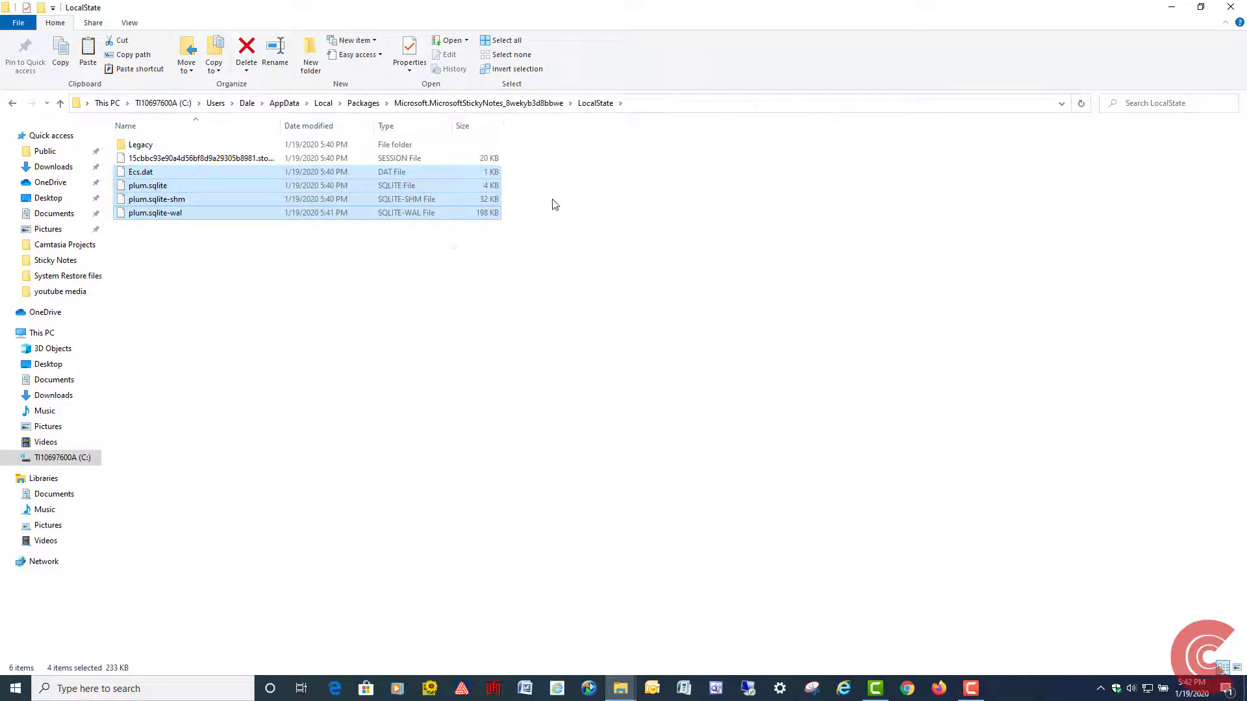
left_click(1231, 7)
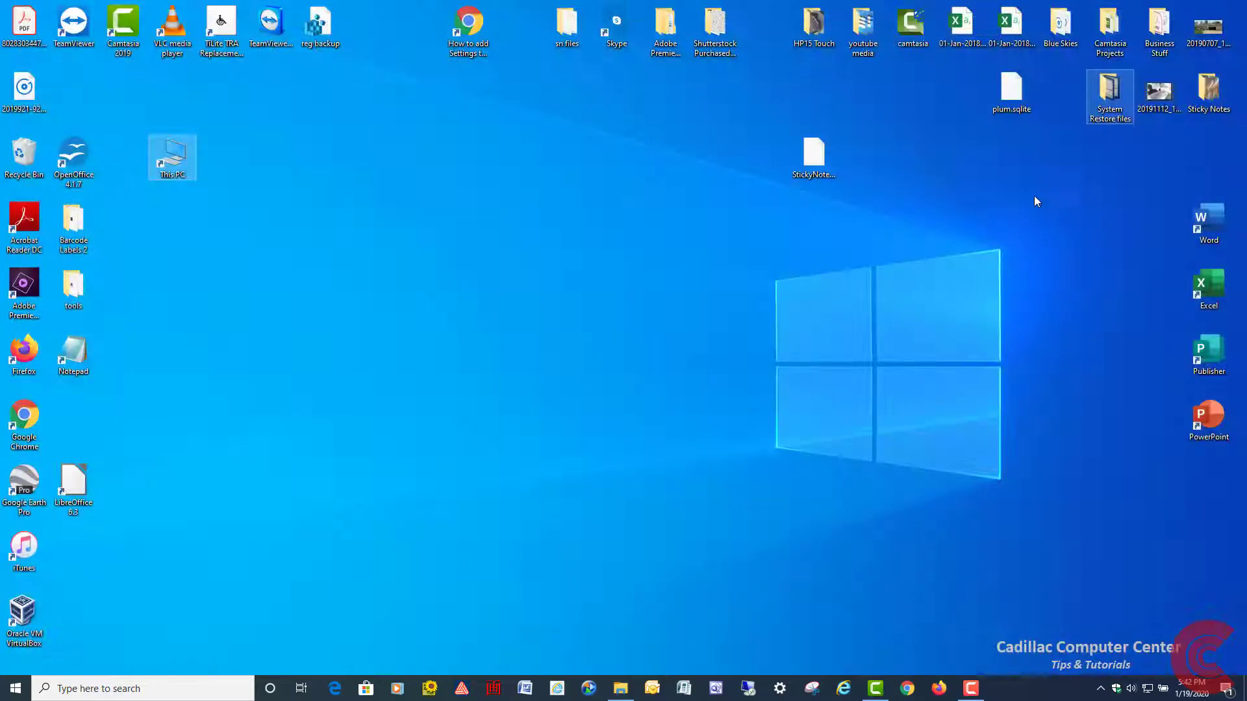